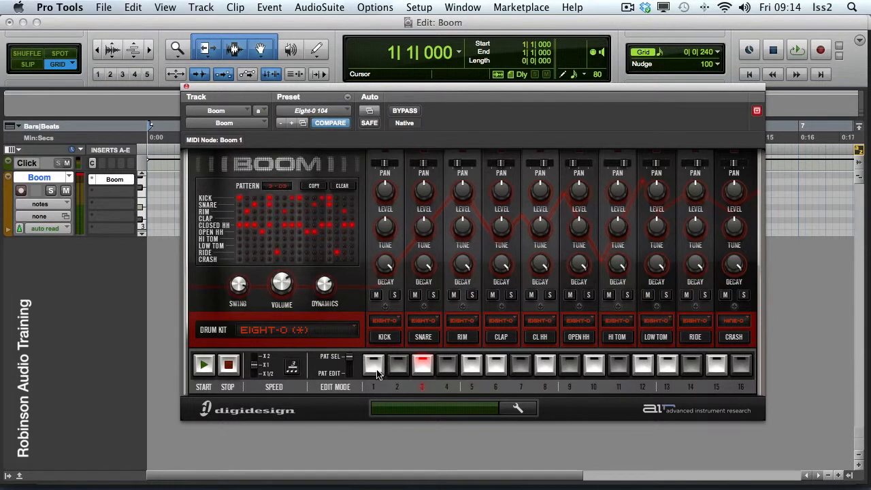
Switch pattern chaining off and back on in the Boom setup, keeping it enabled.
left_click(518, 409)
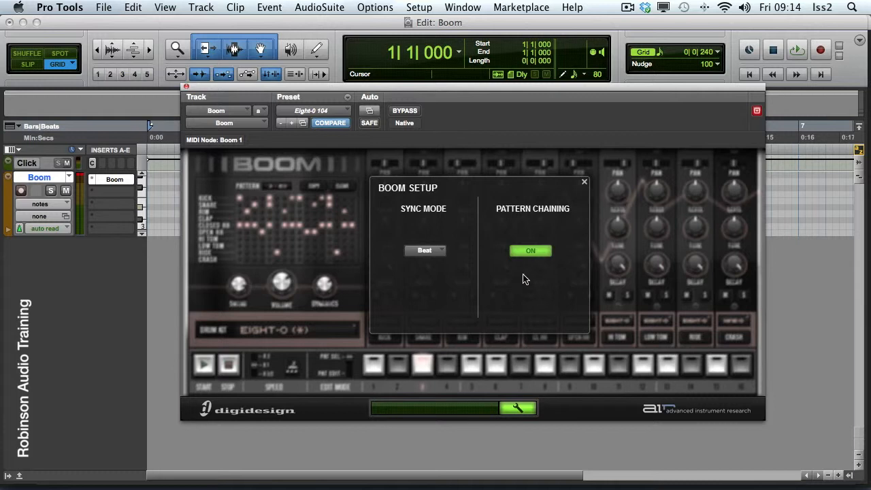
left_click(531, 251)
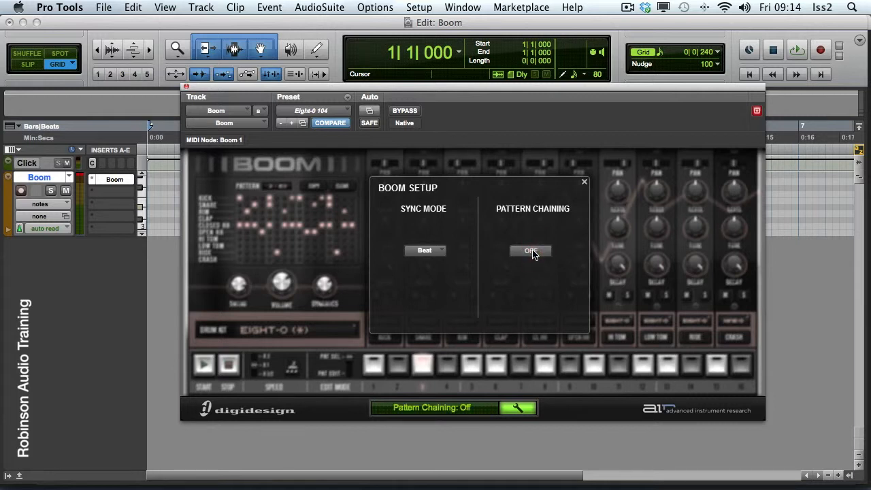
left_click(535, 251)
left_click(584, 183)
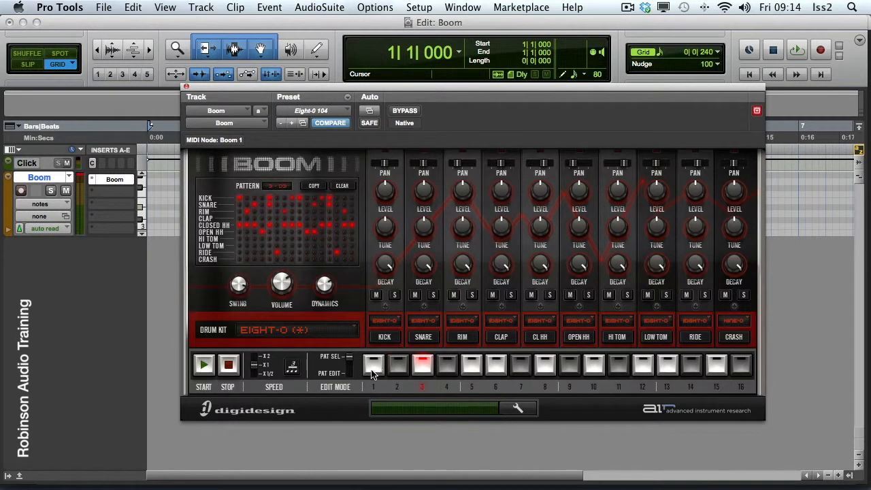
Chain patterns 1 through 3 in Boom, play the chain, and stop it.
left_click(373, 368)
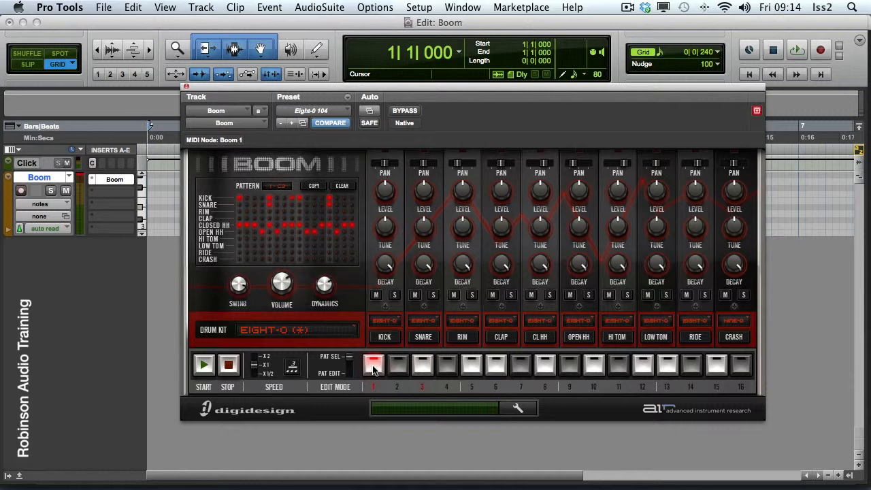
key("super")
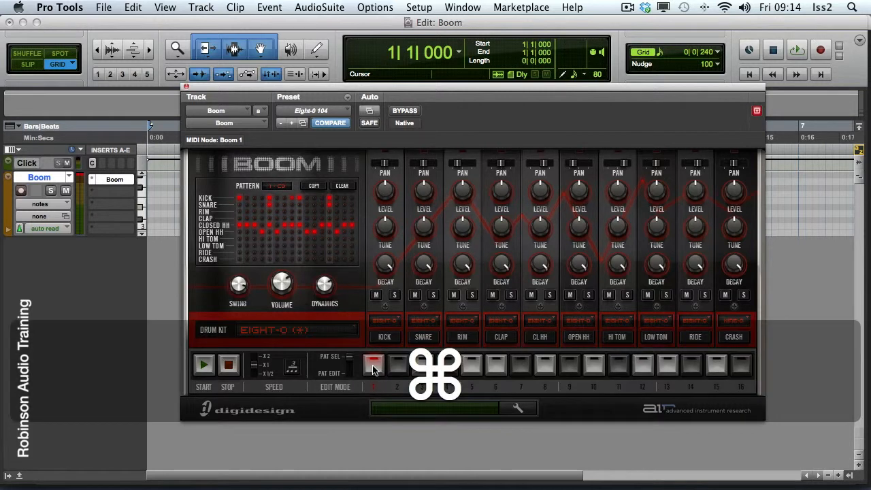
left_click(420, 365, "super")
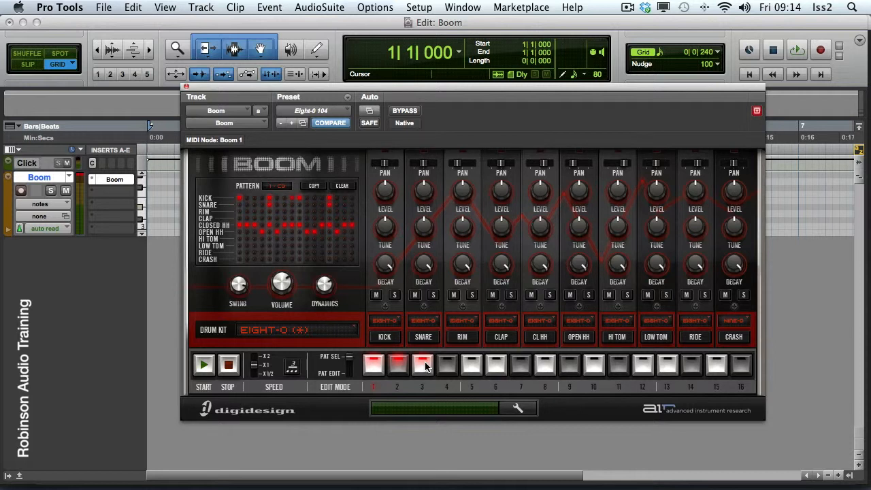
left_click(202, 366)
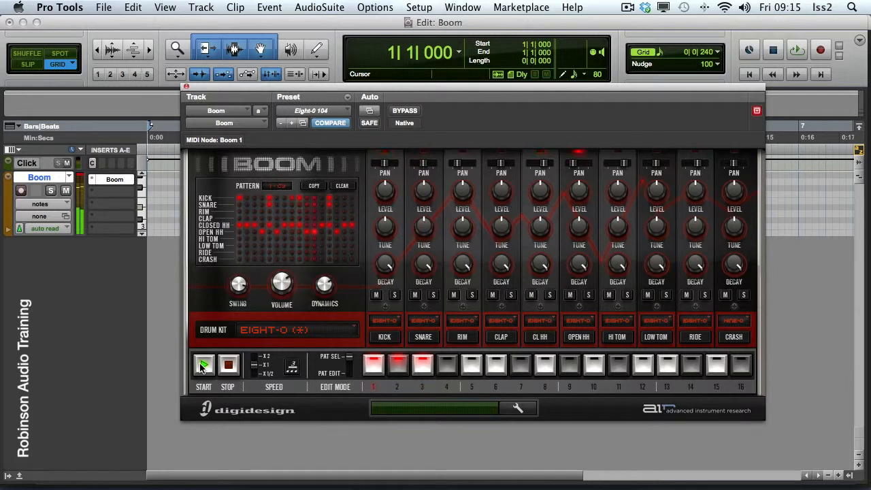
left_click(226, 365)
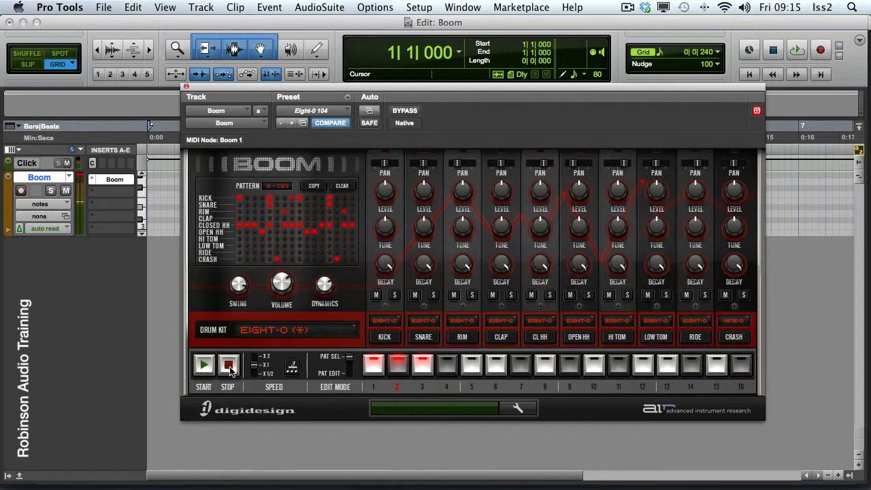
Turn off pattern chaining in the Boom setup and close the setup.
left_click(514, 409)
left_click(527, 251)
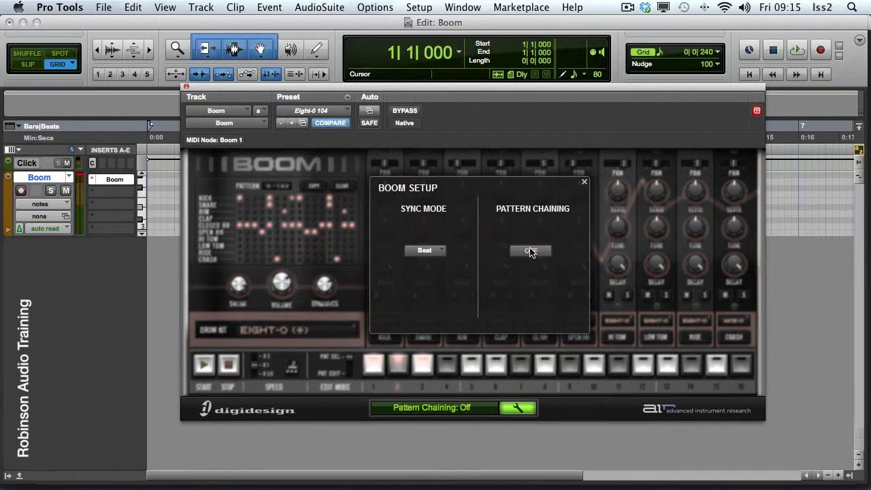
left_click(583, 182)
Select patterns 1, 2 and 3 one at a time in Boom, finishing on pattern 3.
left_click(373, 366)
left_click(421, 366)
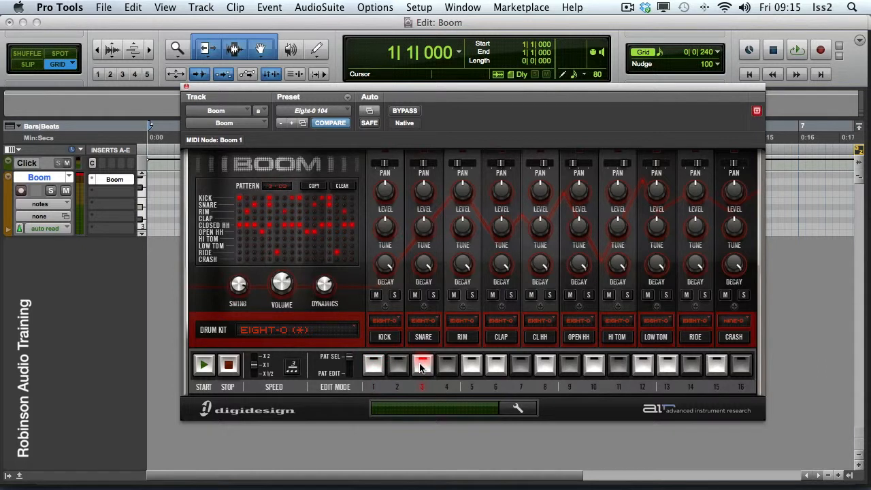
left_click(373, 366)
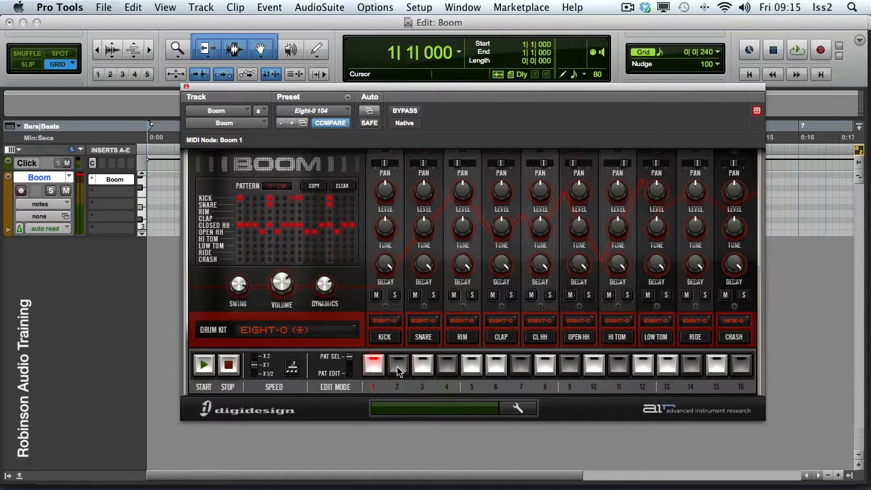
left_click(398, 367)
left_click(423, 366)
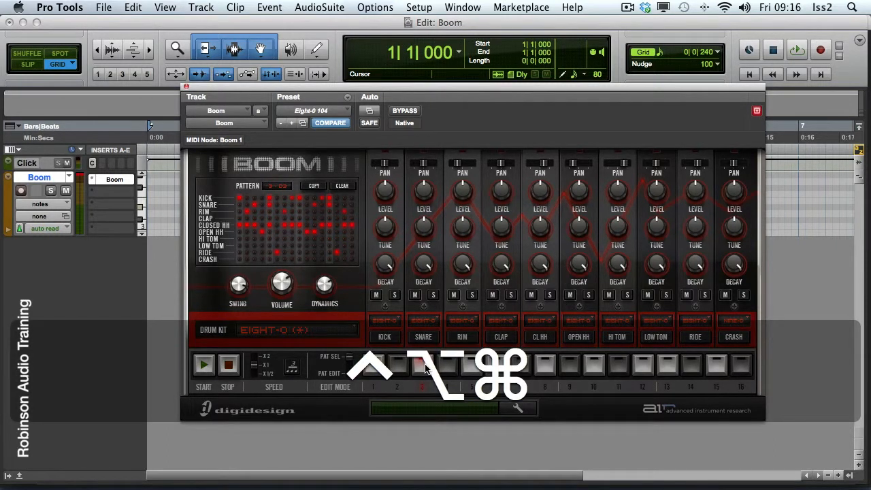
Hide the floating windows and draw a one-bar C3 note at bar 1 in the Boom track's MIDI Editor.
key("ctrl+alt+super+w")
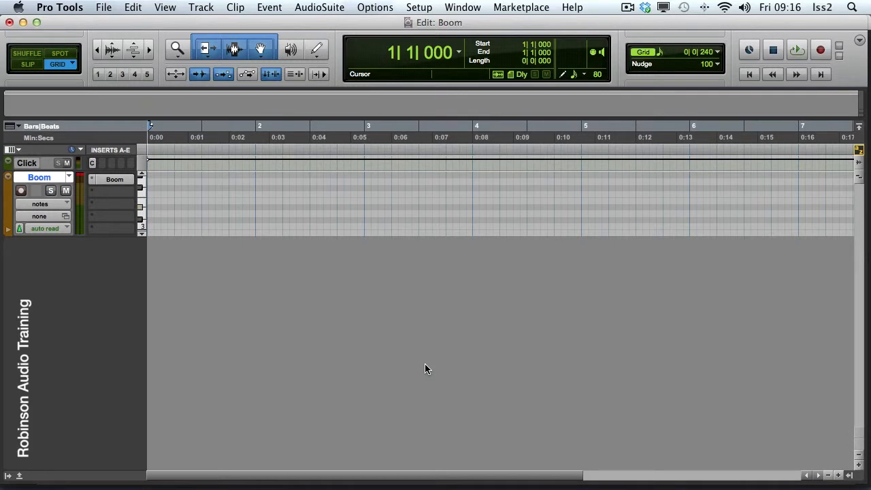
key("ctrl+equal")
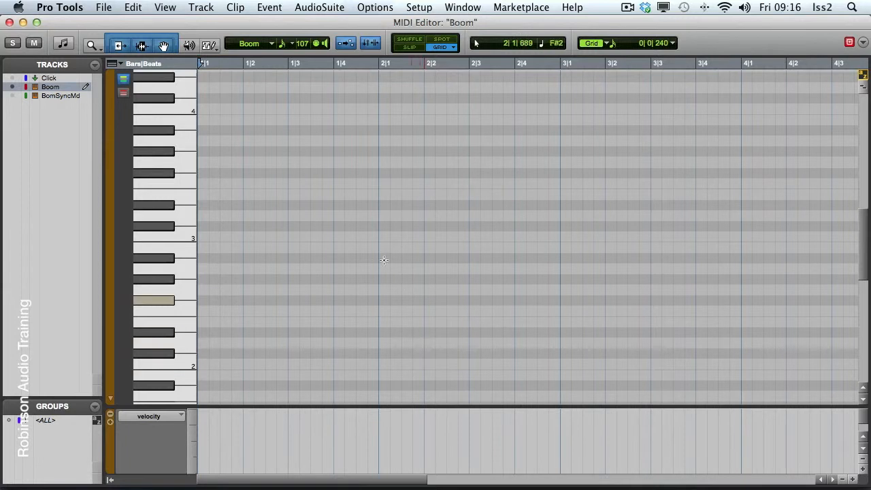
left_click(204, 236)
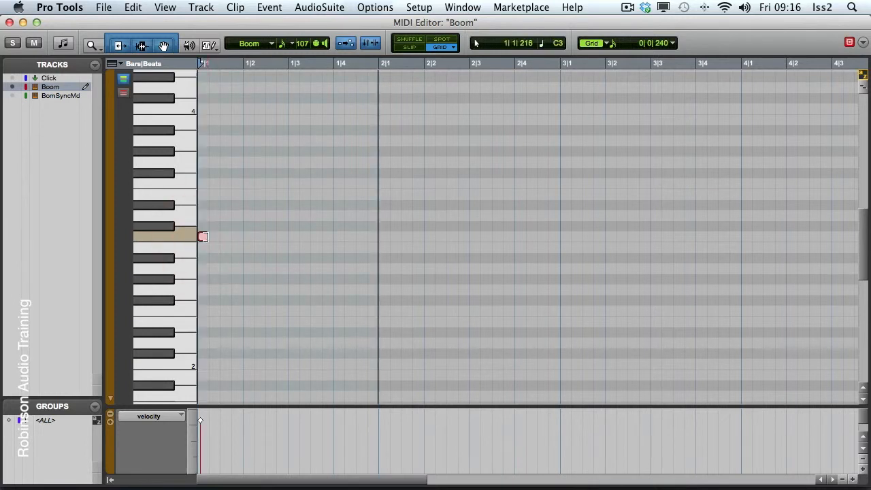
left_click_drag(203, 236, 379, 242)
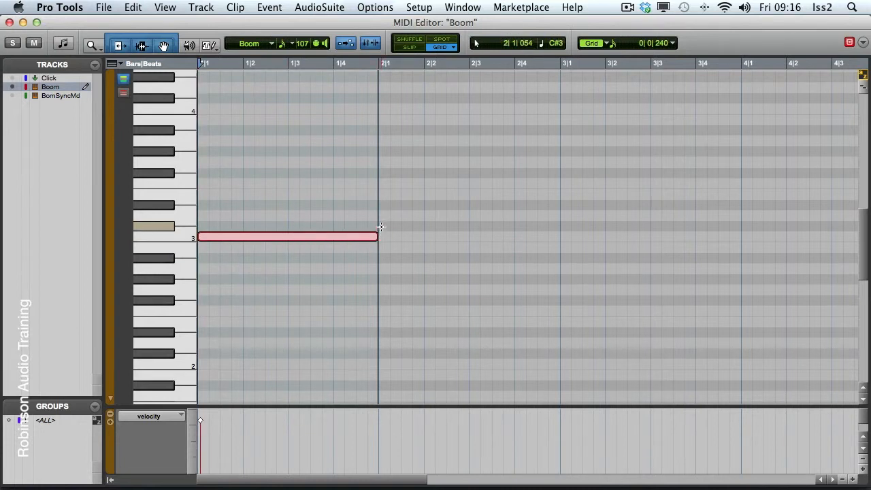
Add a one-bar C#3 note at bar 2 and a one-bar D3 note at bar 3.
left_click(382, 226)
mouse_move(384, 226)
left_mouse_down()
mouse_move(525, 226)
mouse_move(509, 225)
left_mouse_up()
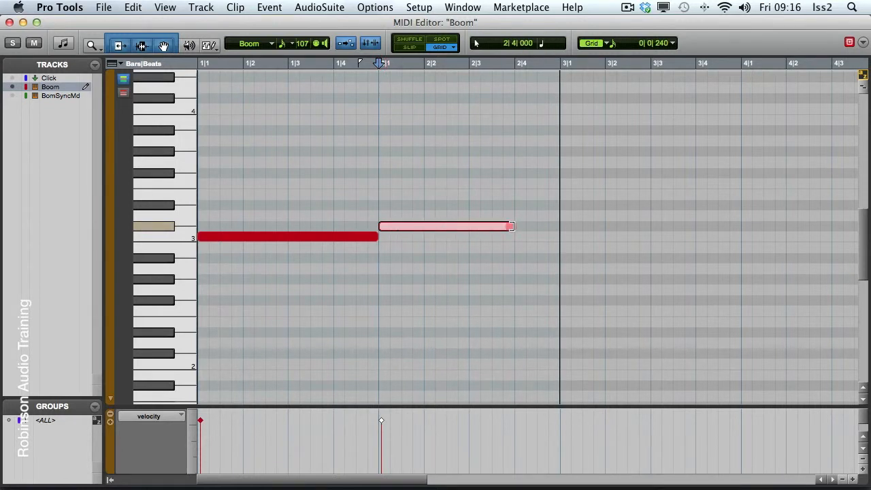
left_click(516, 214)
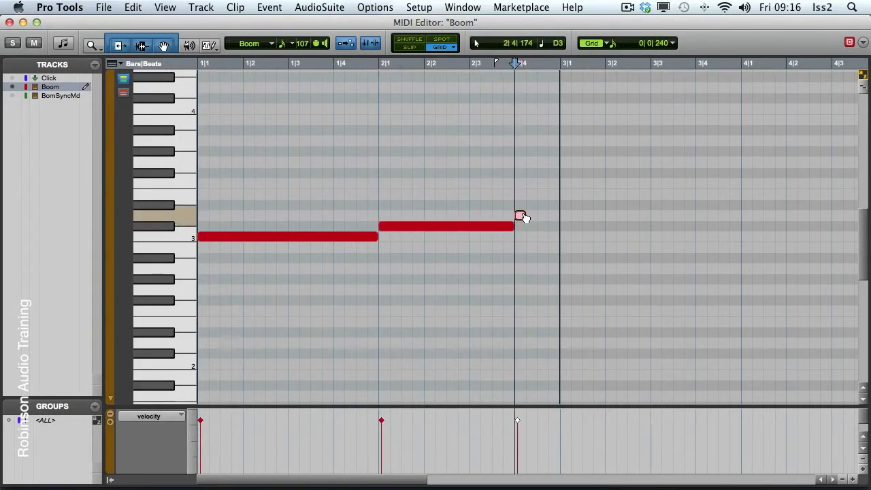
left_click_drag(568, 215, 694, 215)
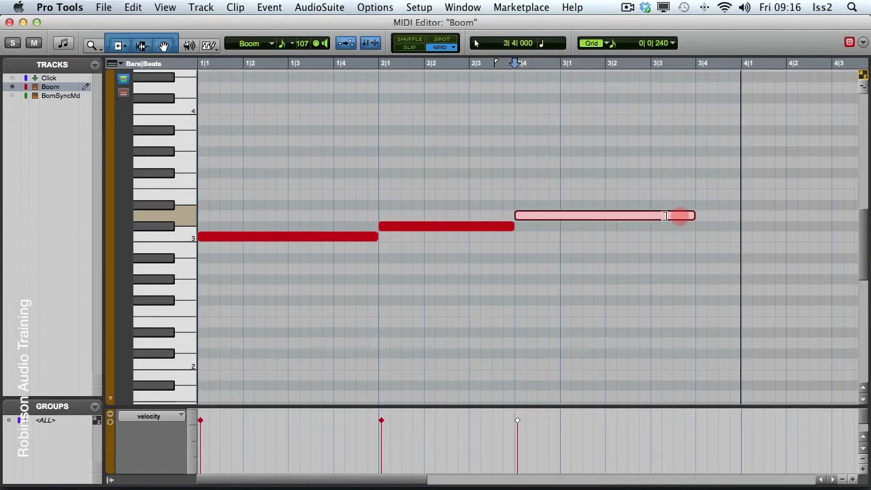
left_click_drag(575, 220, 612, 219)
left_click_drag(511, 226, 556, 226)
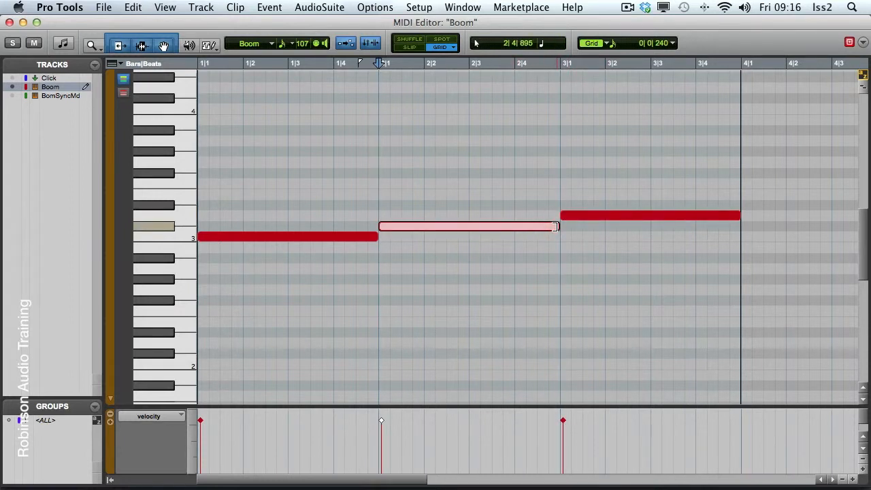
Show the Boom plug-in window and play the session from the start to hear the notes trigger the patterns, then stop playback.
key("Return")
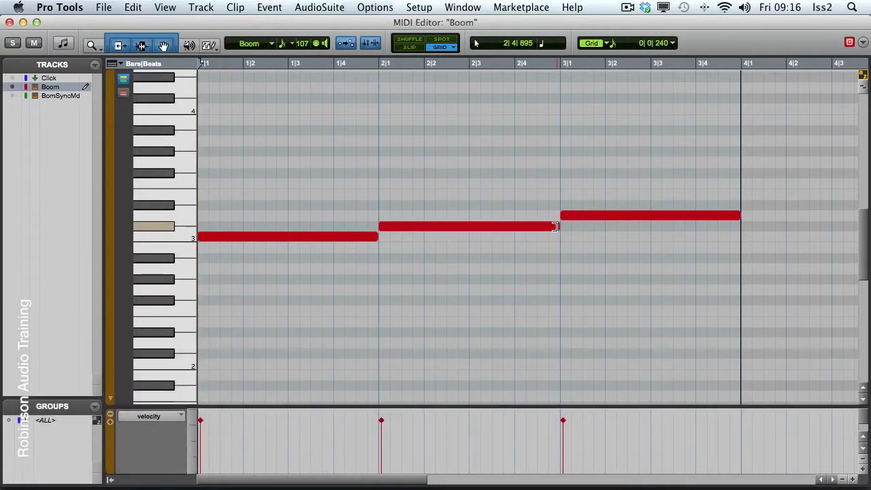
key("ctrl+alt+super+w")
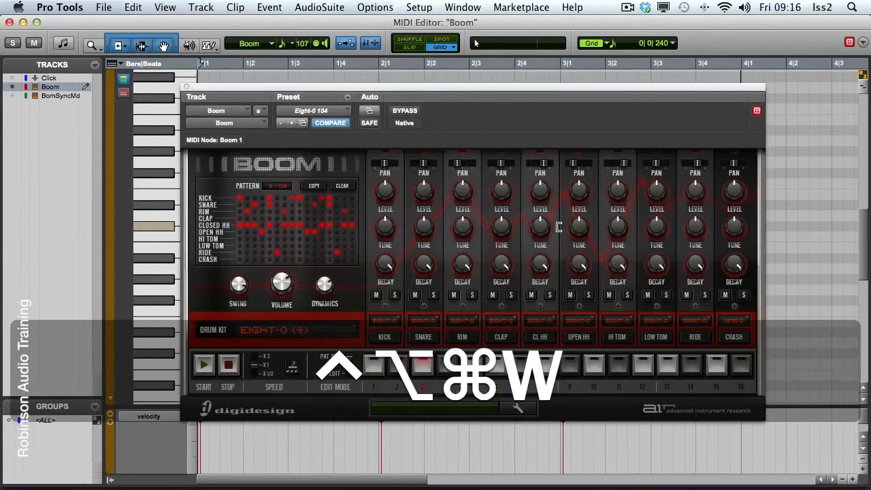
key("Return")
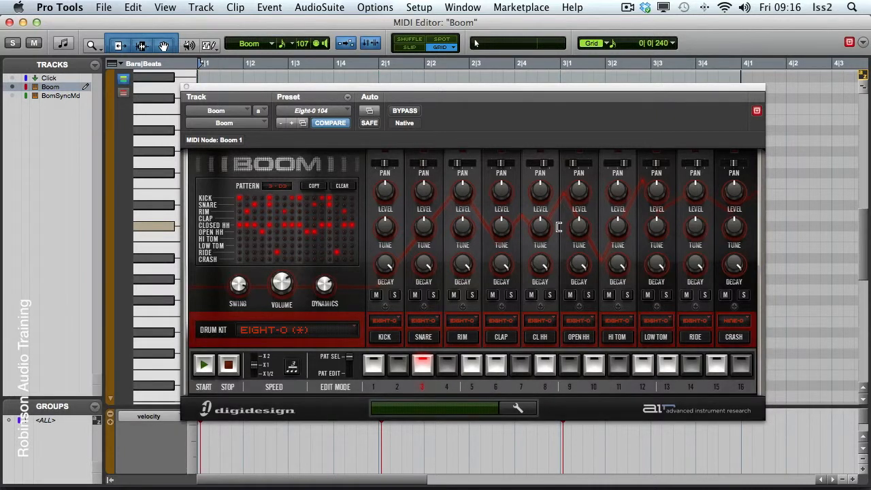
key("space")
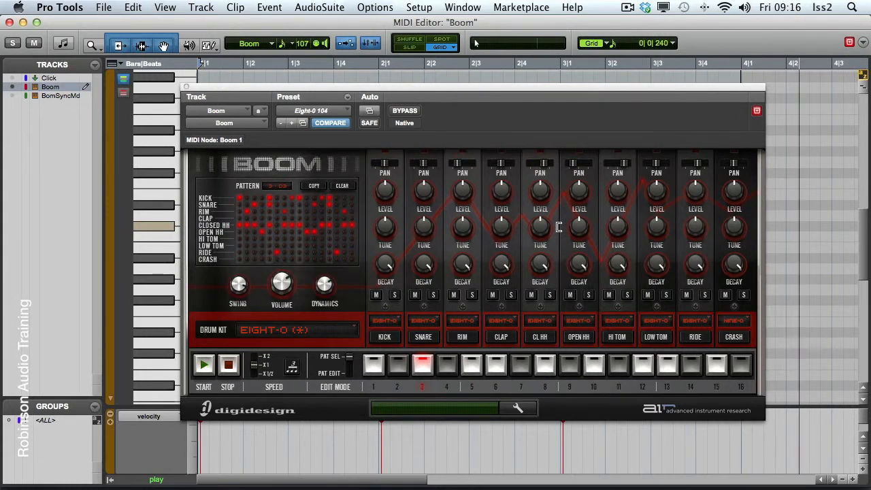
key("space")
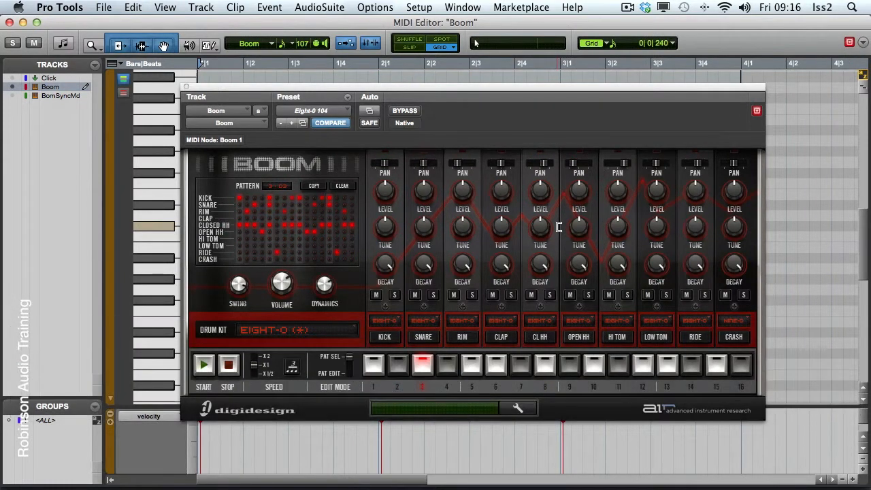
Hide the Boom plug-in window and delete all three MIDI notes.
key("ctrl+alt+super+w")
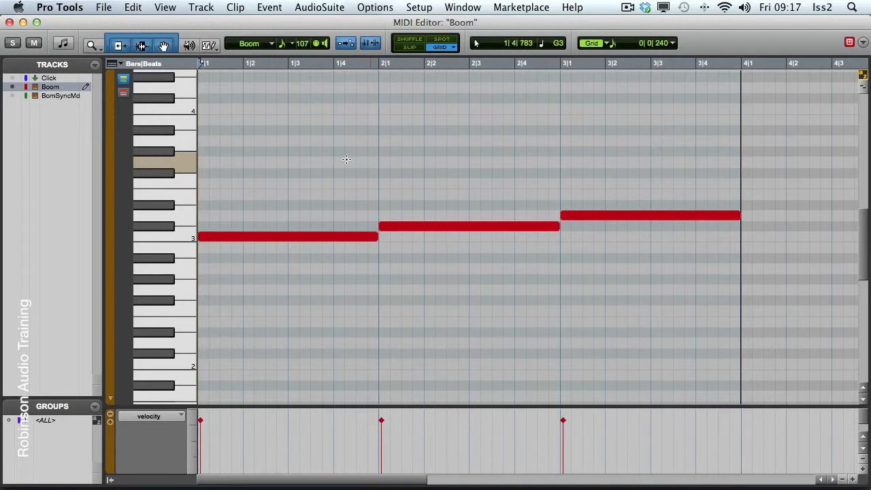
mouse_move(312, 158)
left_mouse_down()
mouse_move(446, 318)
mouse_move(664, 292)
left_mouse_up()
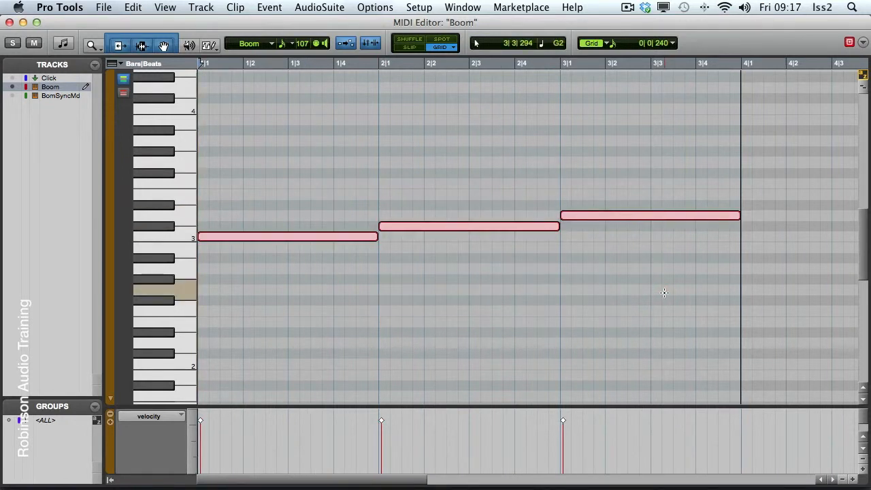
key("BackSpace")
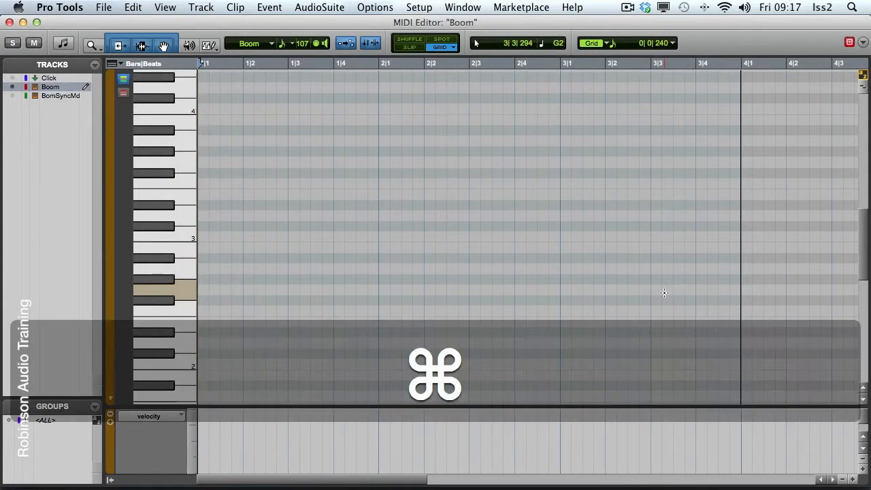
Return to the Edit window and show the Transport window, placing it just below the tracks.
key("super+equal")
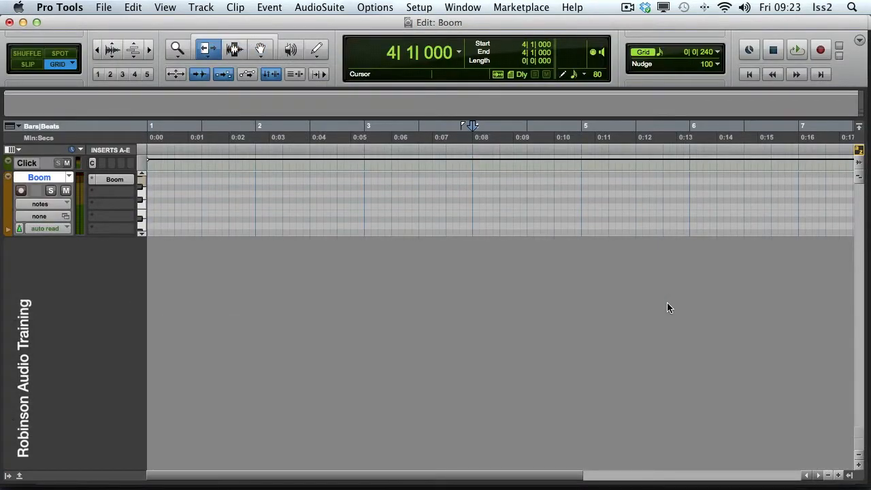
left_click(463, 8)
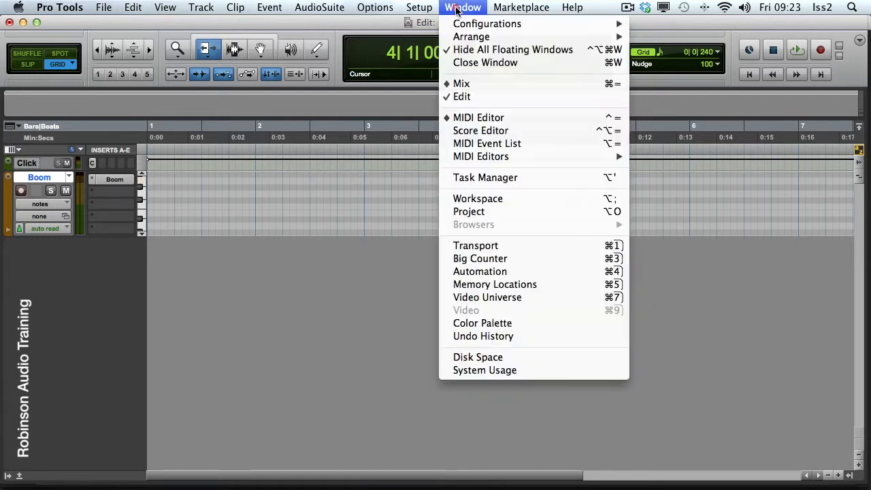
left_click(477, 245)
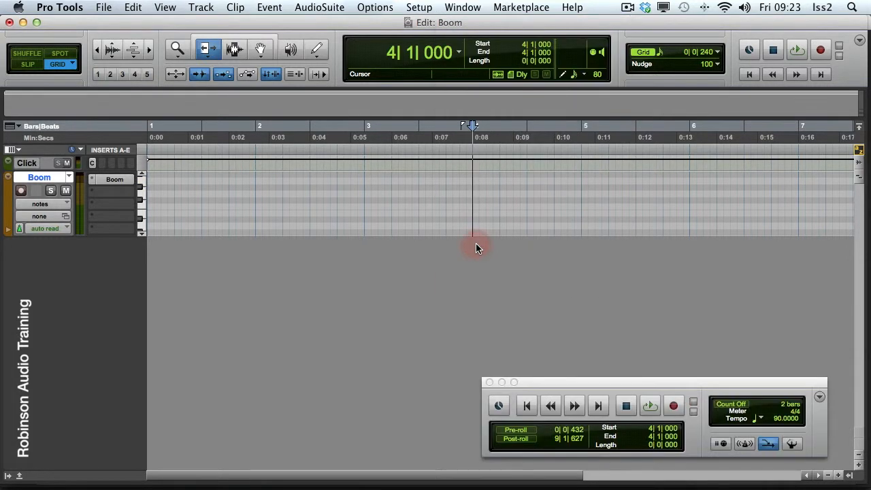
left_click_drag(643, 383, 609, 297)
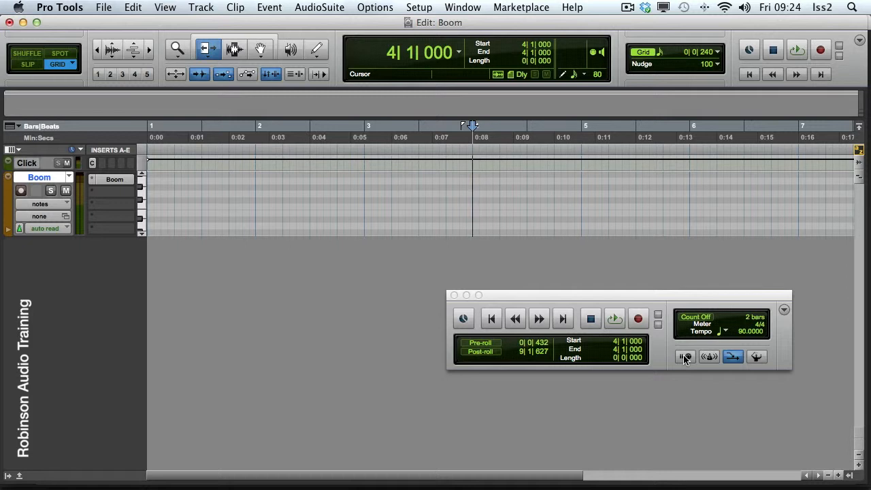
Turn on the metronome click and Wait for Note for MIDI recording.
left_click(710, 357)
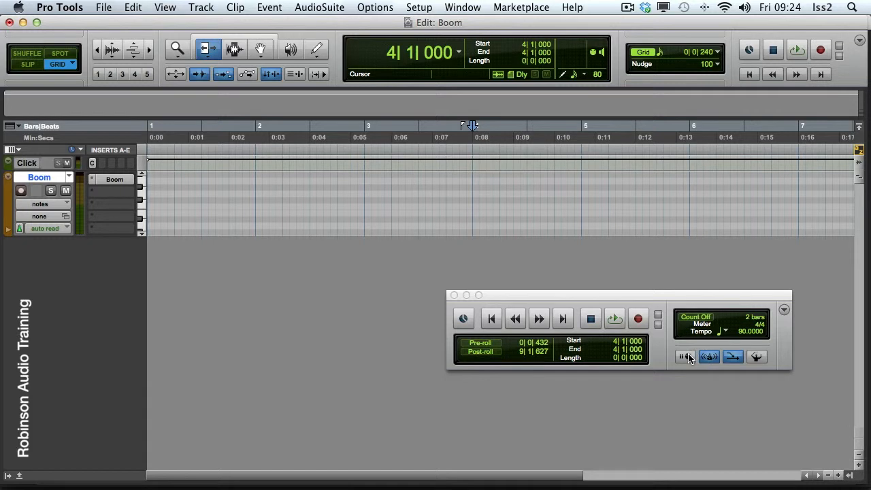
left_click(686, 357)
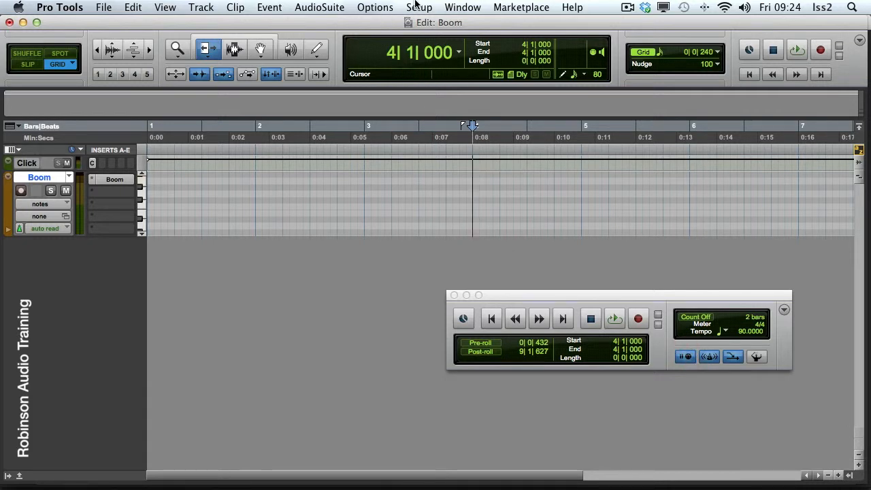
Include Note Off in the Input Quantize event operation, then close the Event Operations window.
left_click(377, 7)
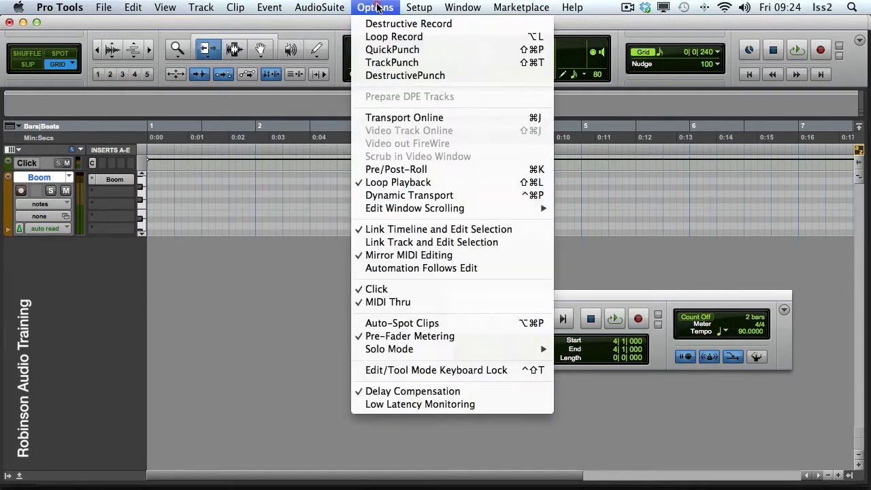
mouse_move(270, 7)
mouse_move(340, 50)
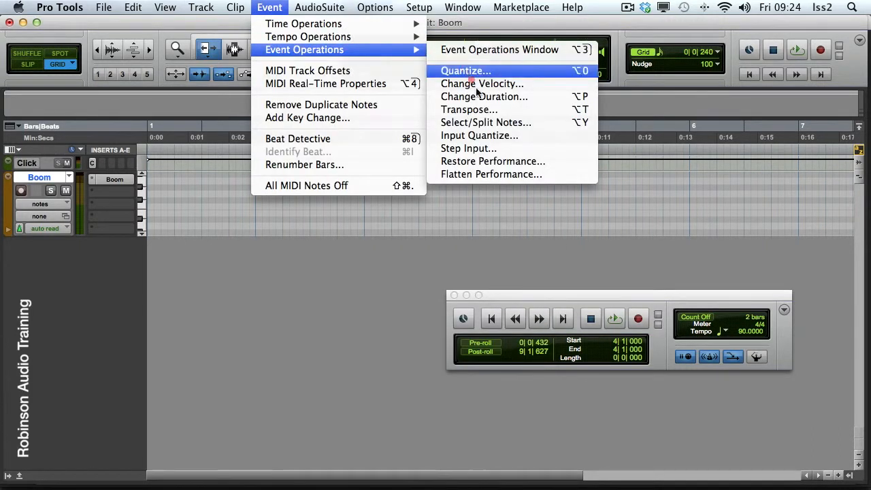
left_click(481, 135)
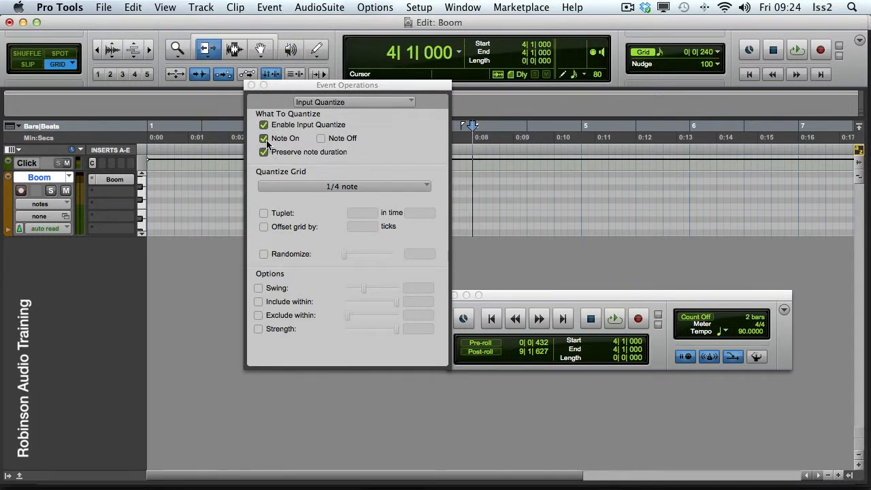
left_click(320, 139)
left_click(250, 85)
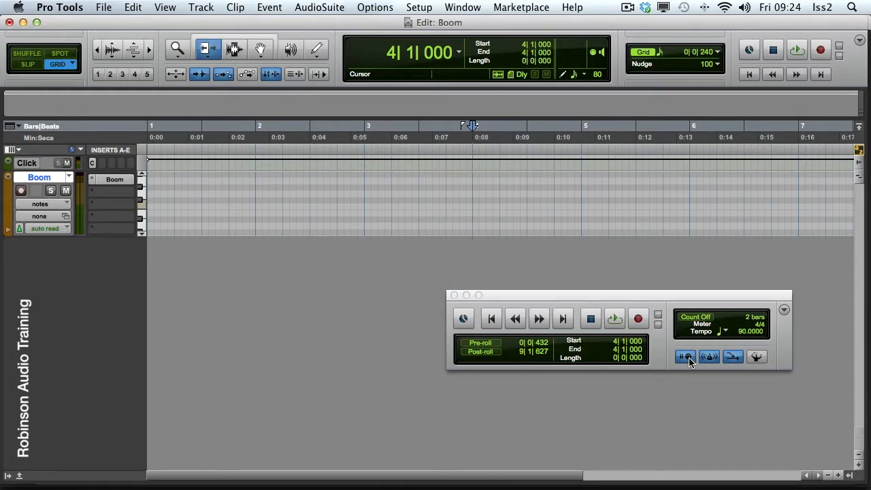
Record-enable the Boom track and record two-bar C3, C#3 and D3 notes in succession from bar 1, then stop.
left_click(21, 192)
key("Return")
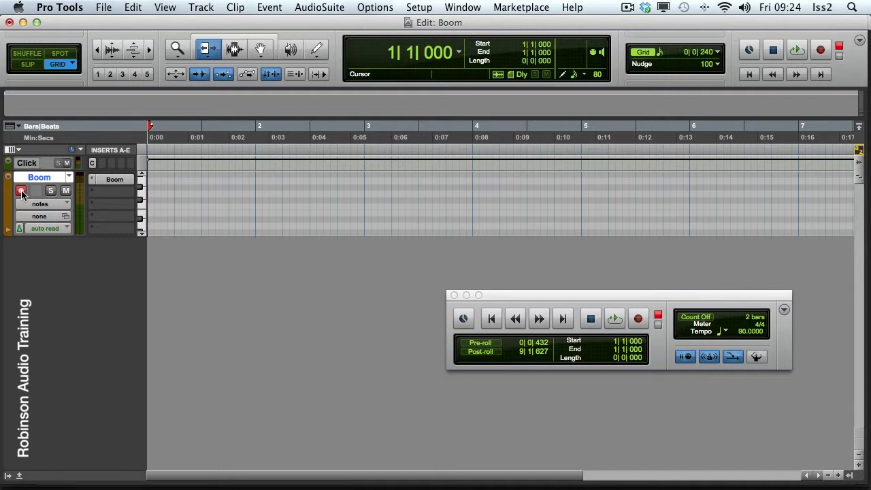
key("KP_3")
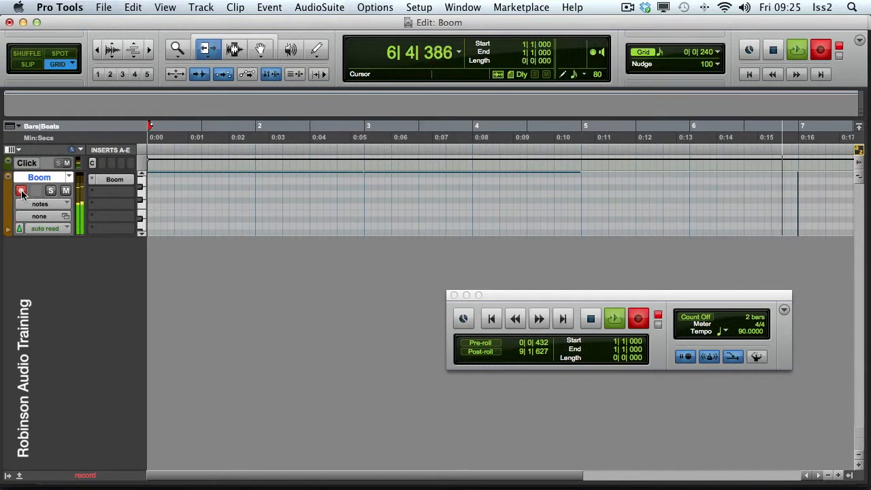
key("space")
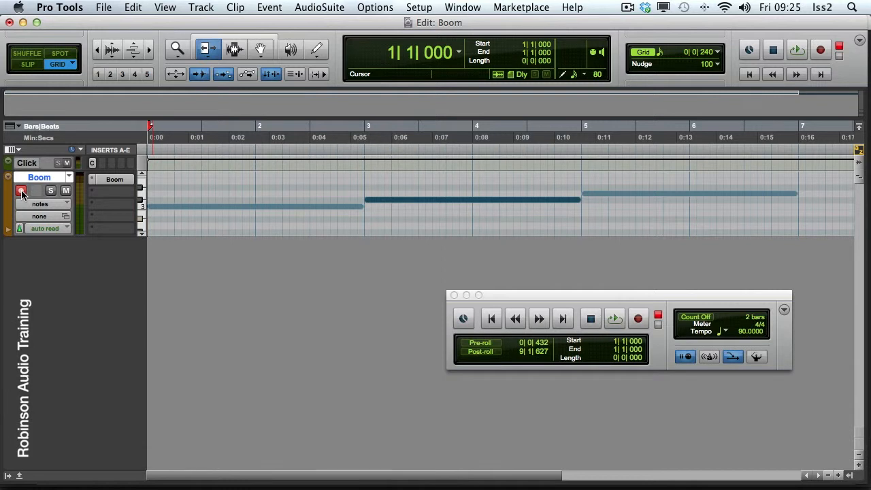
Disarm the Boom track and play the recorded notes from the start, then stop playback.
left_click(21, 191)
left_click(231, 207)
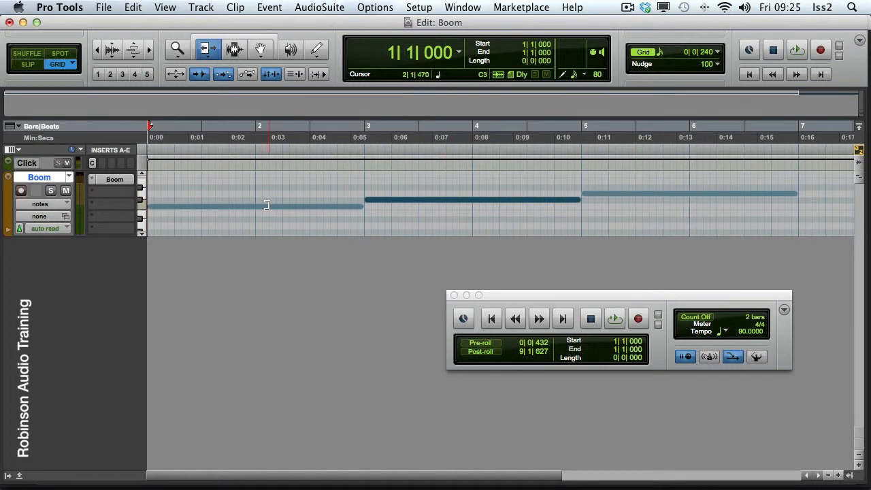
key("Return")
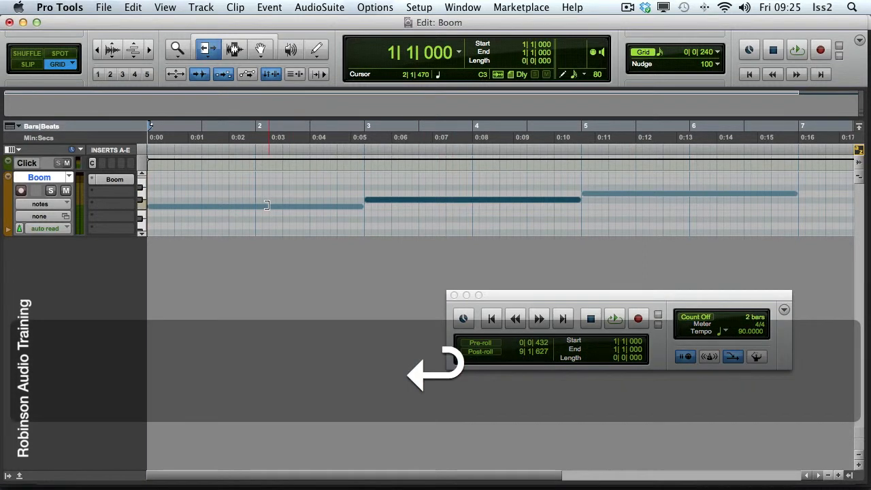
key("space")
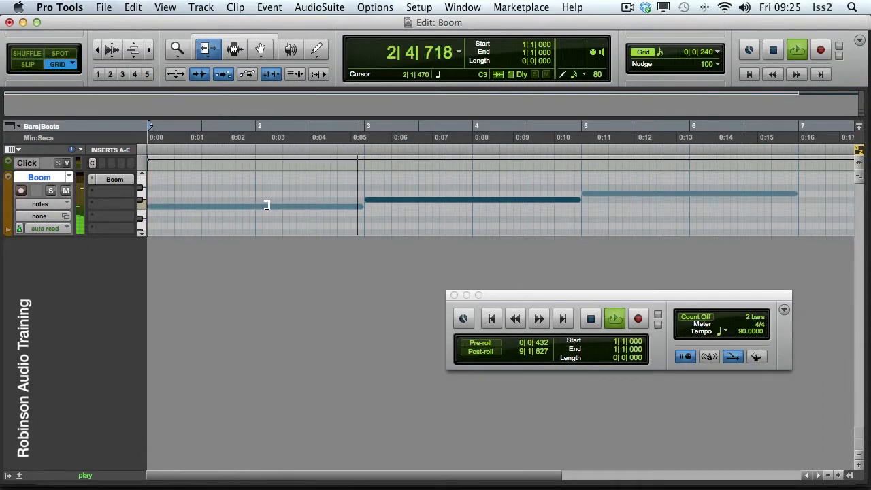
key("space")
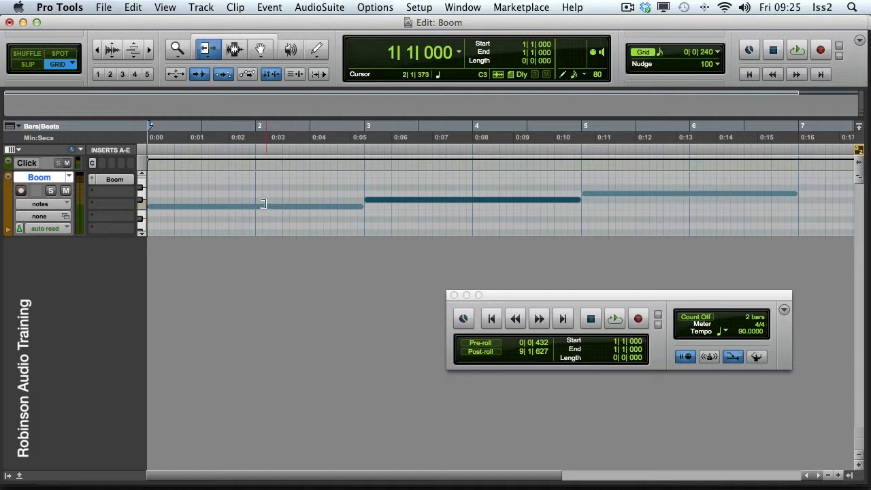
Mute the Boom track, open the track list and show the hidden BoomSyncMode track.
left_click(66, 191)
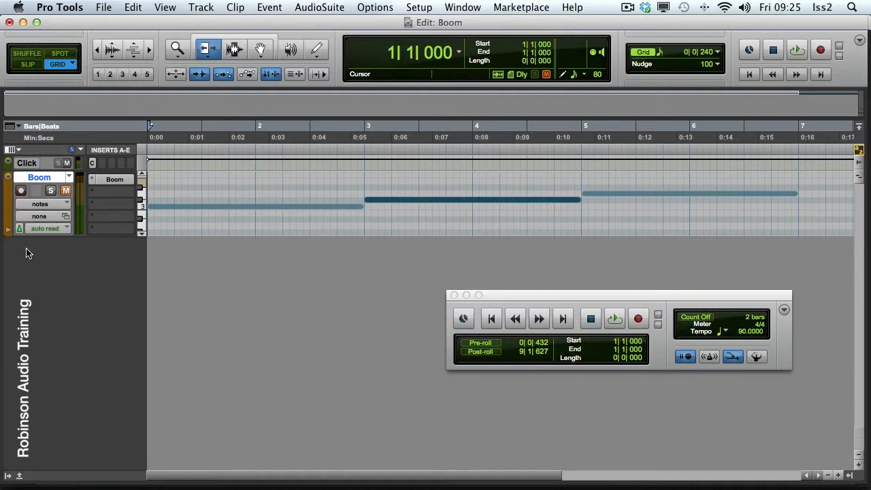
left_click(8, 476)
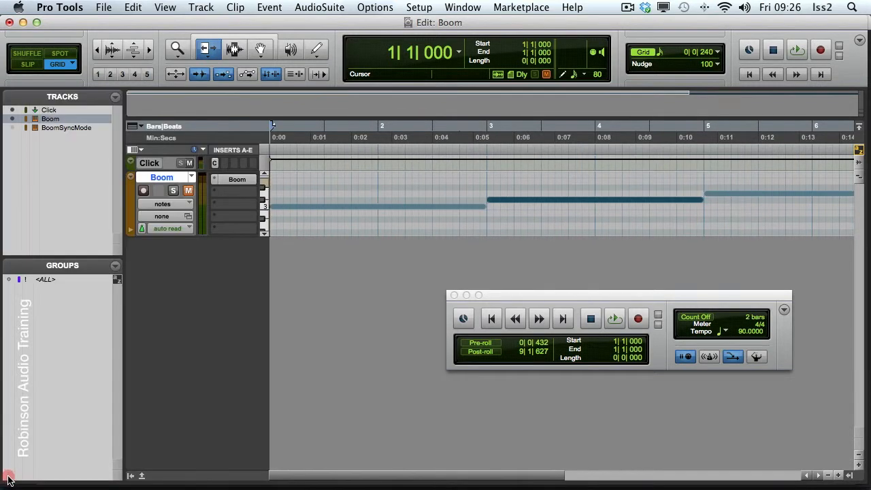
left_click(66, 128)
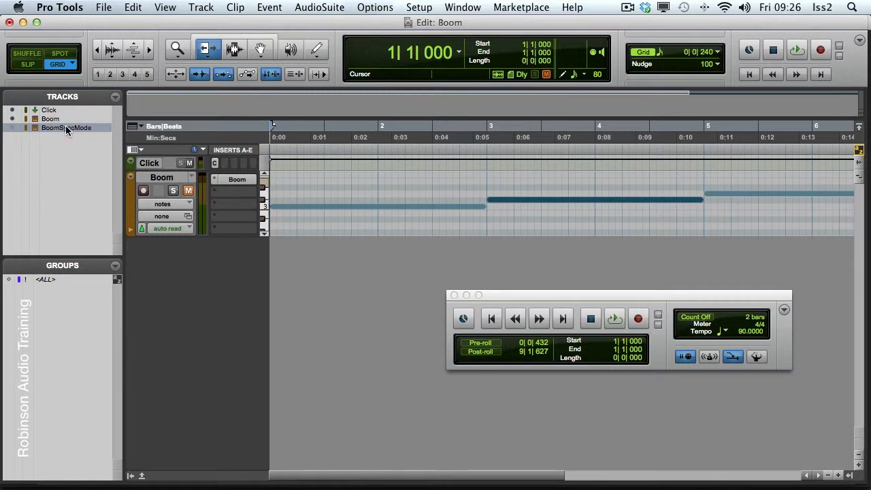
left_click(11, 128)
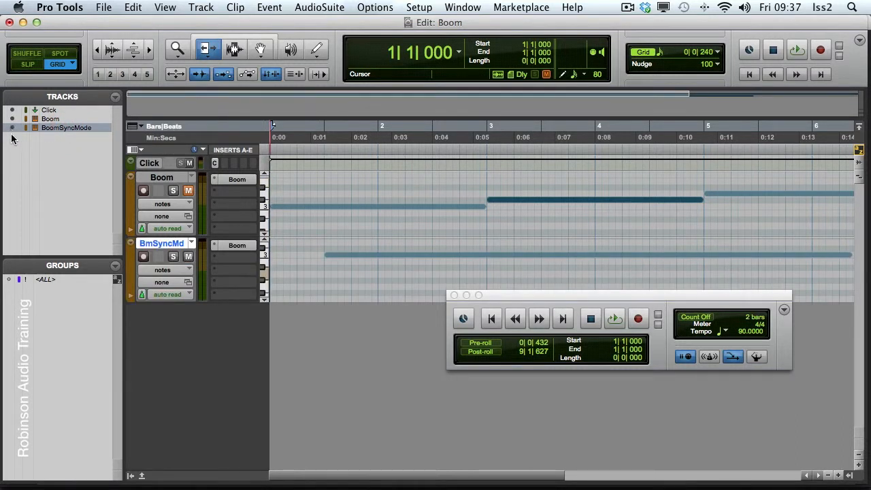
Open the Boom plug-in on the BoomSyncMode track and choose Beat as its Sync Mode in the setup, then close the setup.
left_click(236, 246)
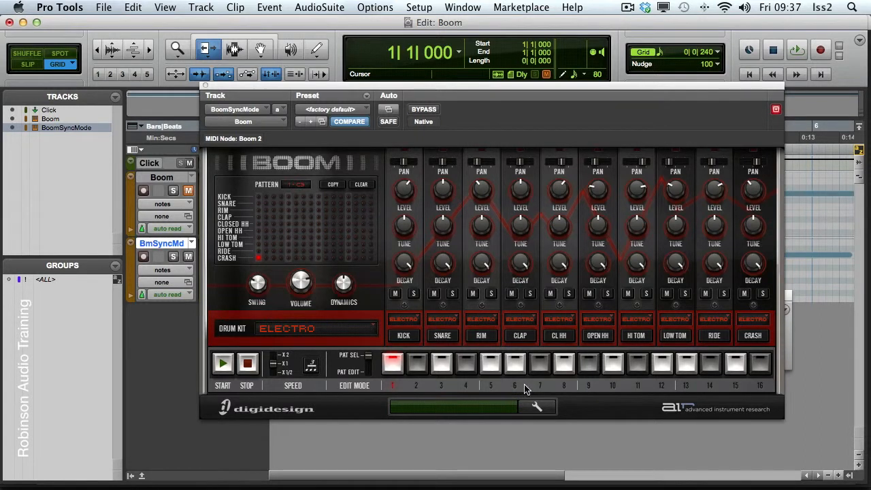
left_click(536, 407)
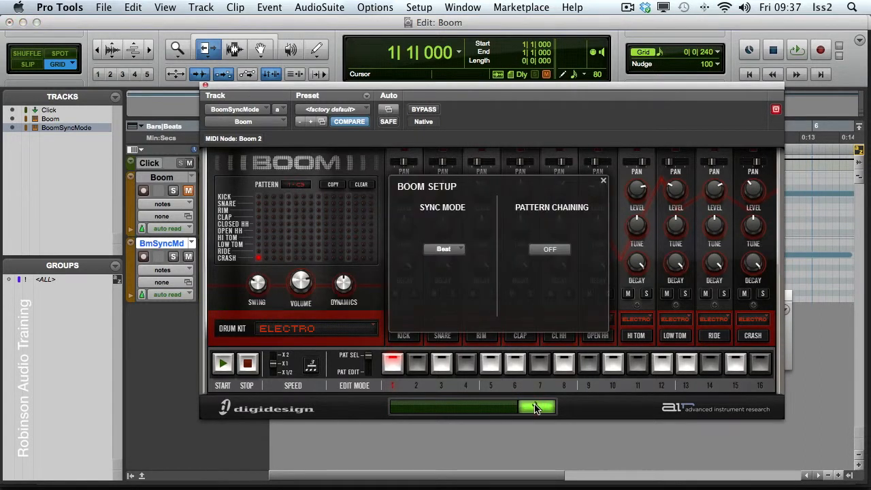
left_click(444, 250)
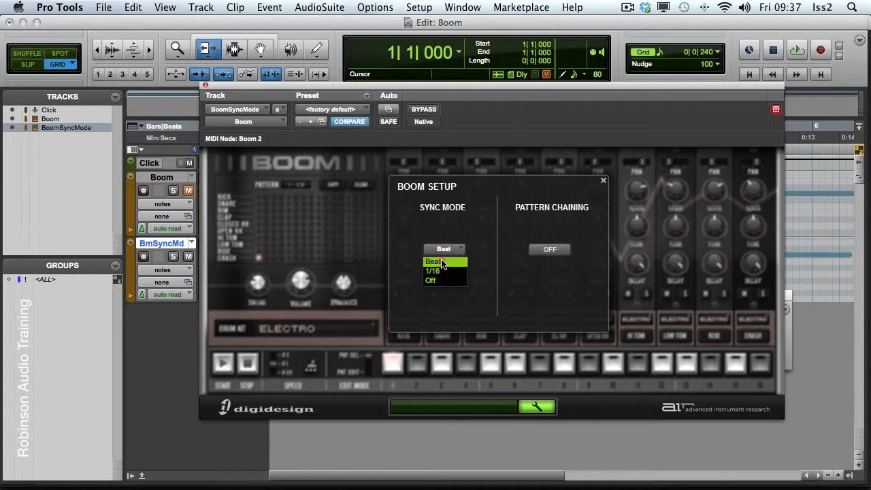
left_click(442, 264)
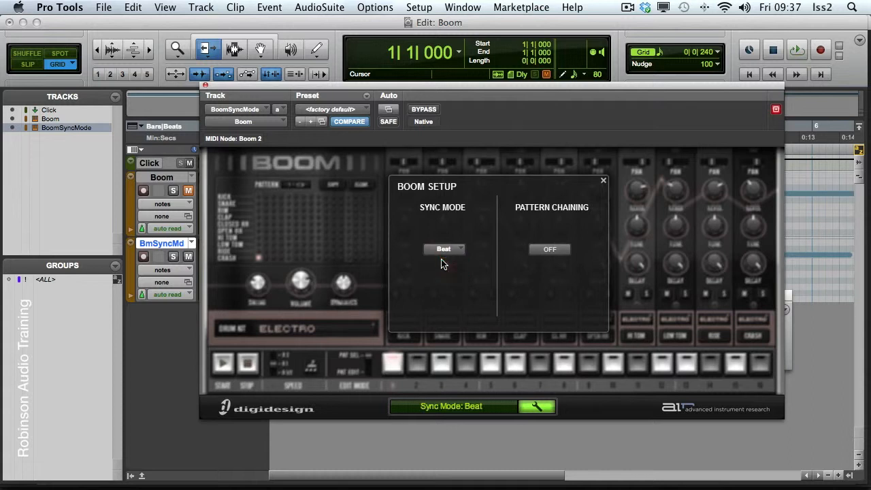
left_click(602, 182)
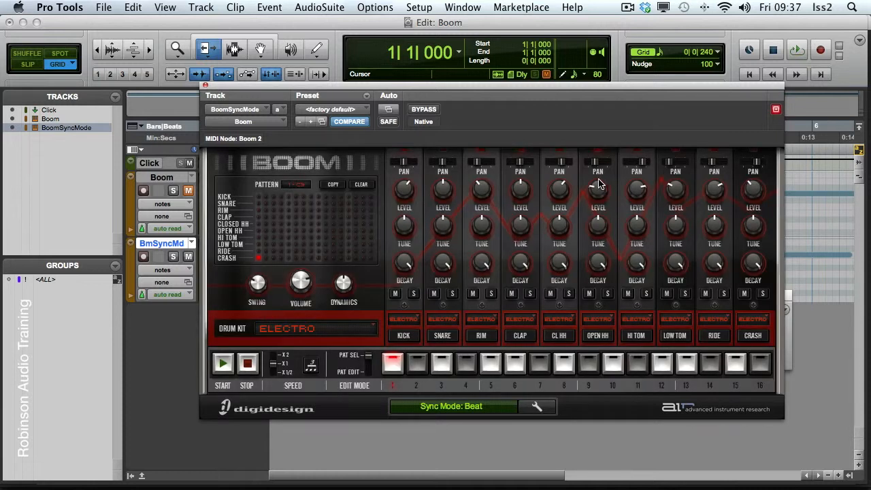
Move the Boom window below the tracks and play from the start twice to hear the off-beat trigger note with Beat sync.
left_click_drag(463, 89, 454, 294)
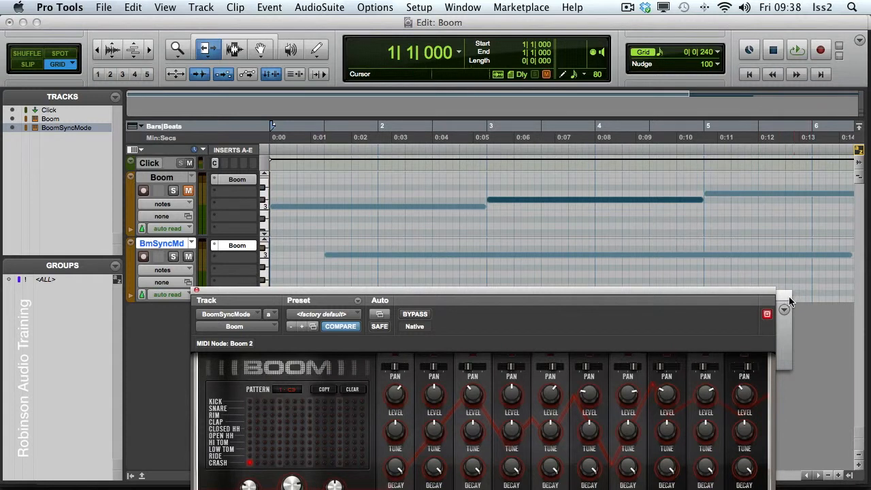
key("super+KP_1")
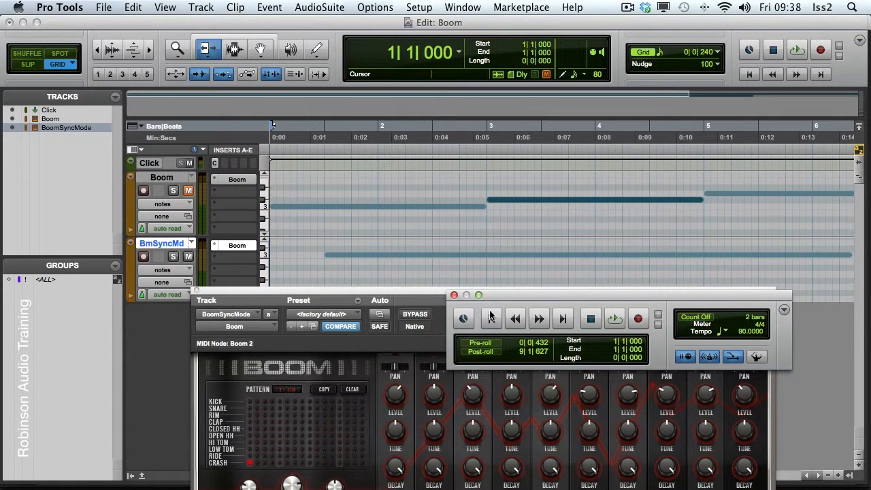
left_click(429, 296)
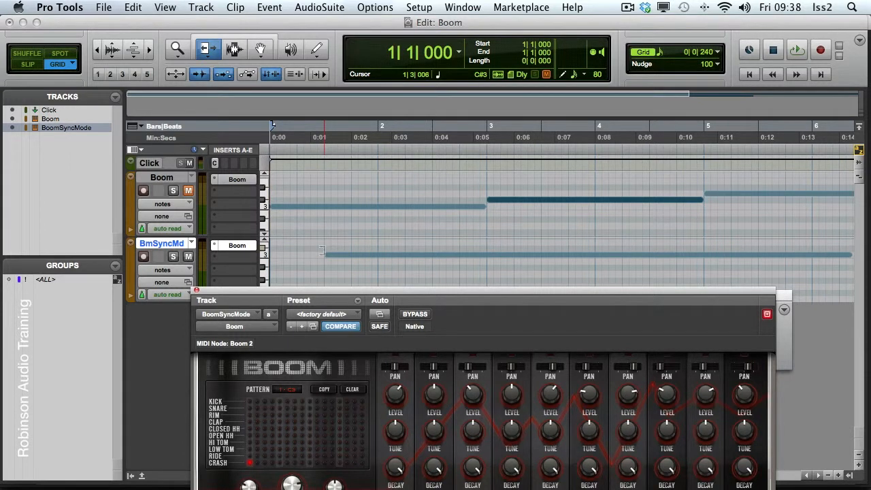
key("Return")
key("space")
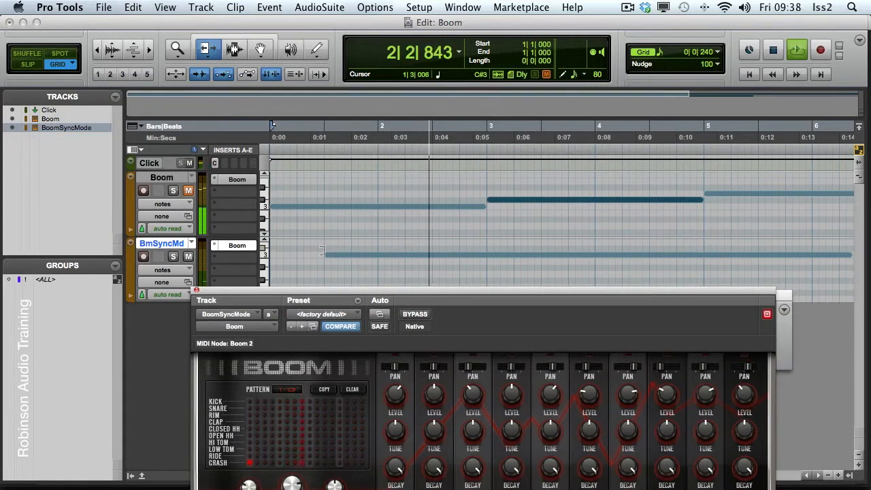
key("space")
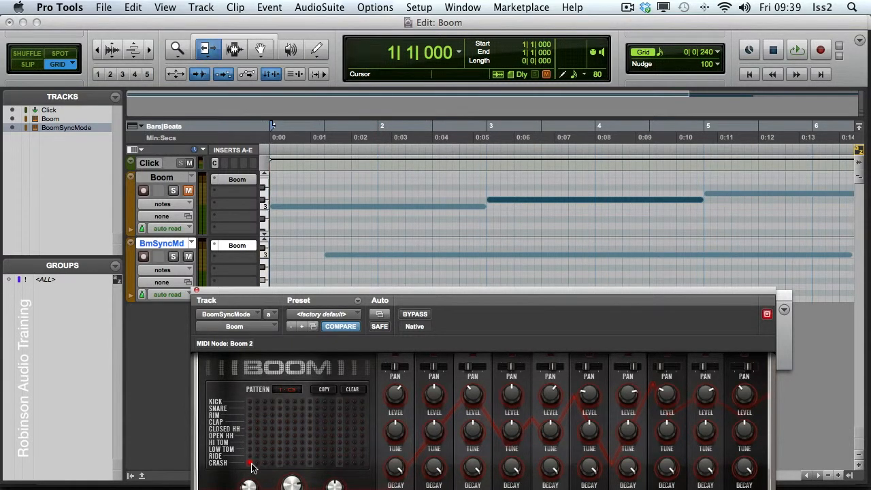
key("space")
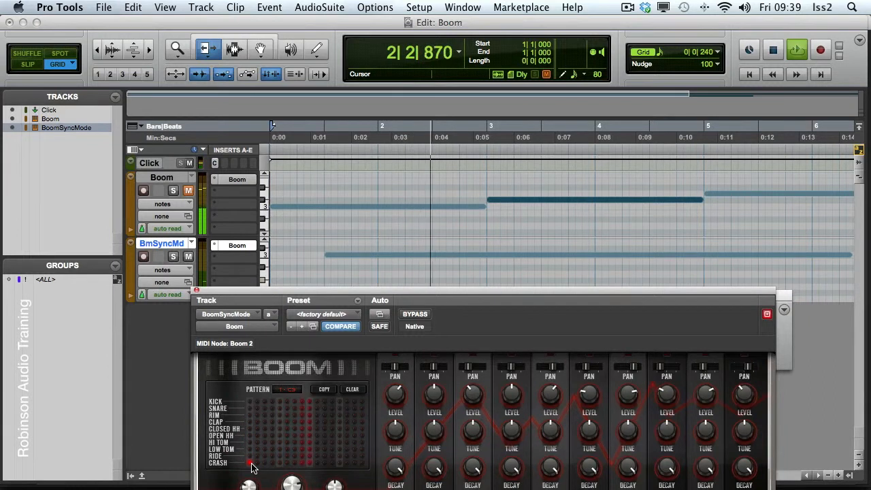
key("space")
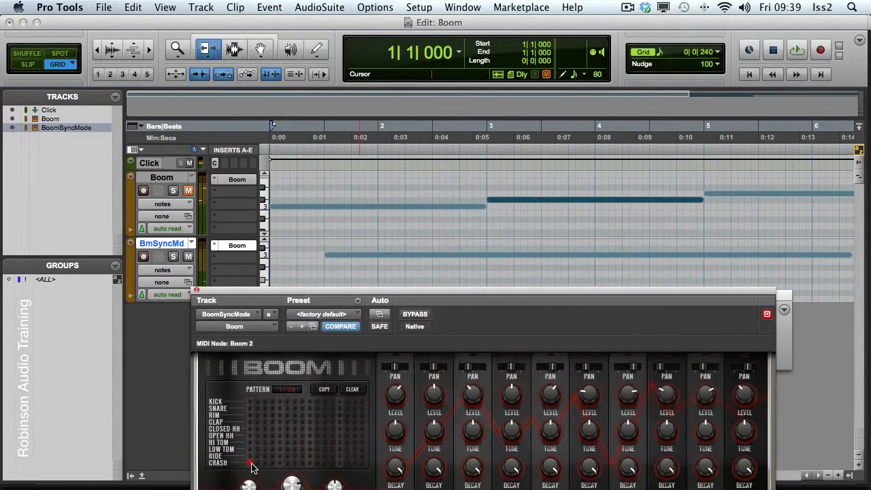
Move the Boom window back up and set its Sync Mode to 1/16 in the setup, then close the setup.
left_click_drag(372, 291, 343, 93)
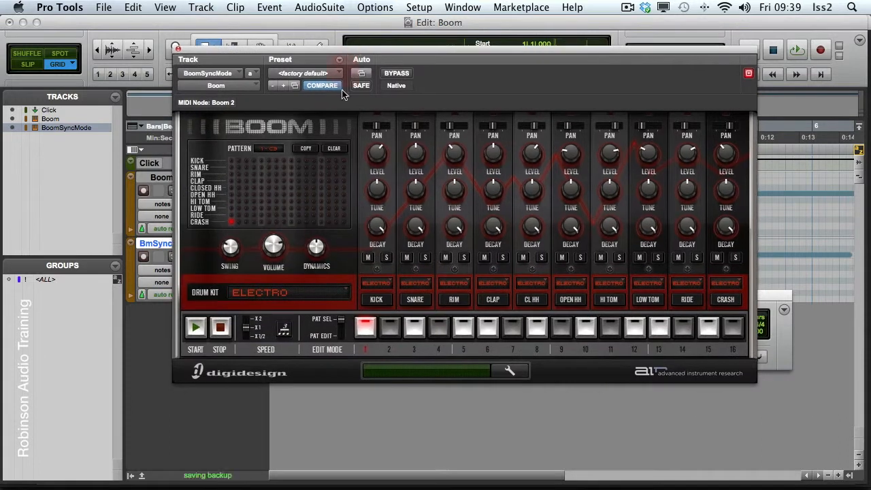
left_click(512, 371)
left_click(414, 213)
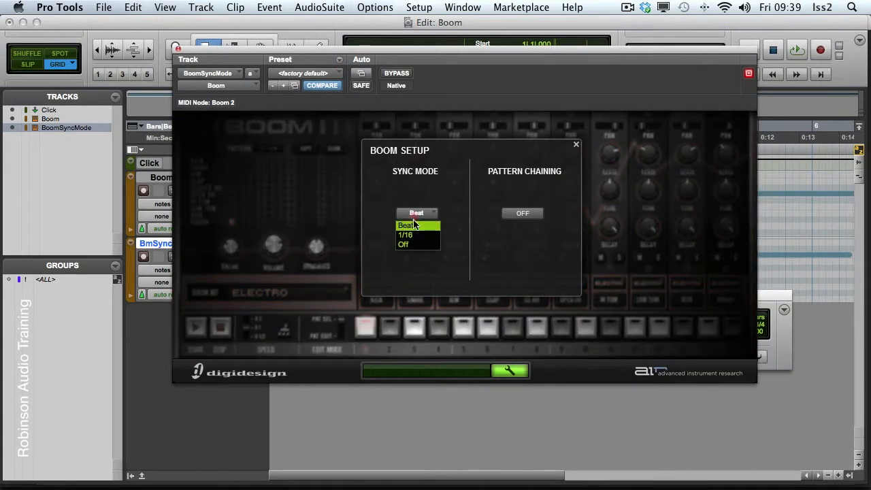
left_click(407, 235)
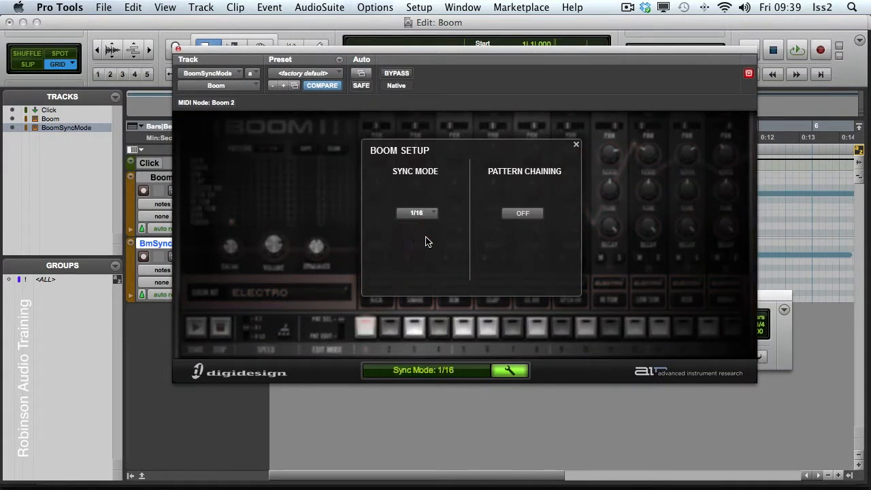
left_click(576, 149)
Lower the Boom window below the tracks and play from the start to hear the trigger note with 1/16 sync, then stop.
left_click_drag(445, 60, 451, 296)
key("Return")
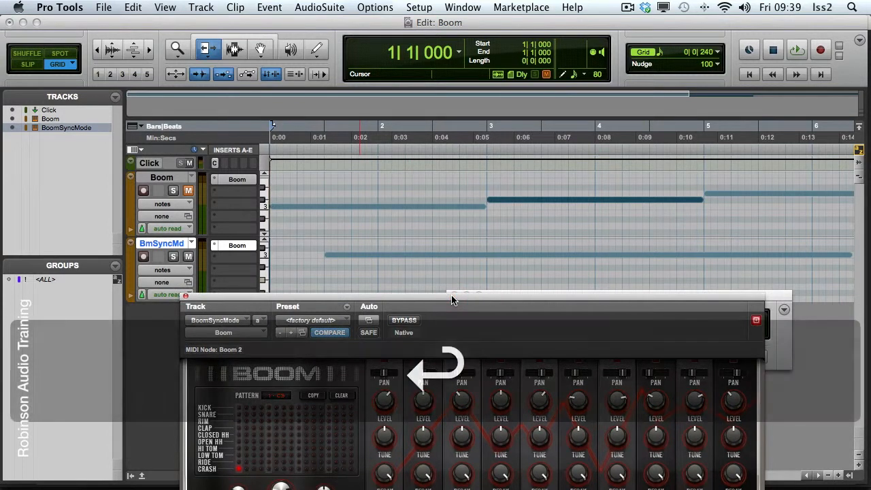
key("space")
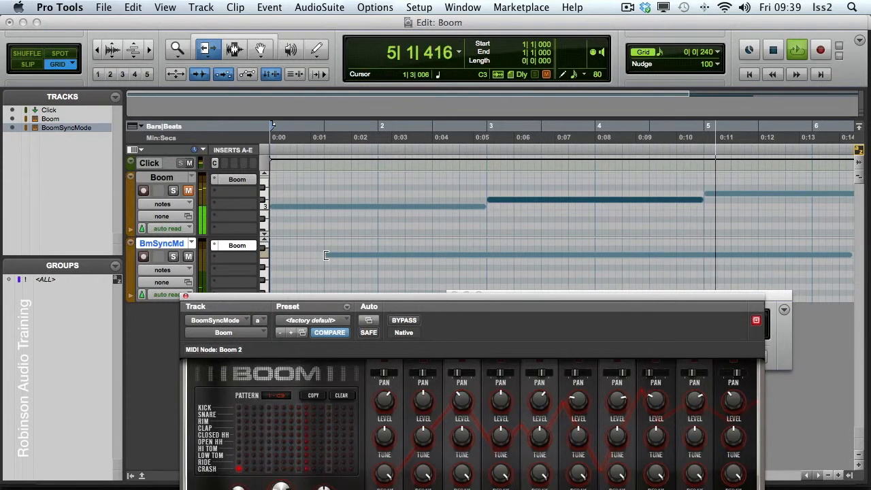
key("Return")
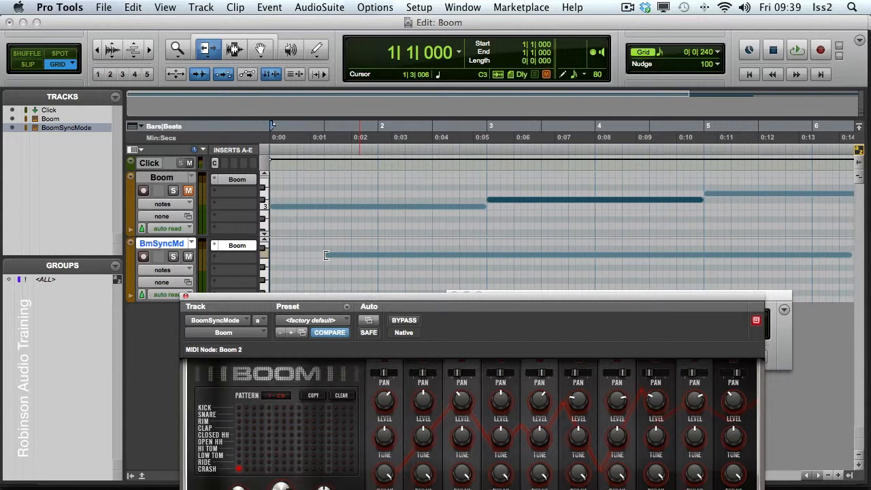
Play the session from the start again to hear the trigger note with 1/16 sync, then stop playback.
key("Return")
key("space")
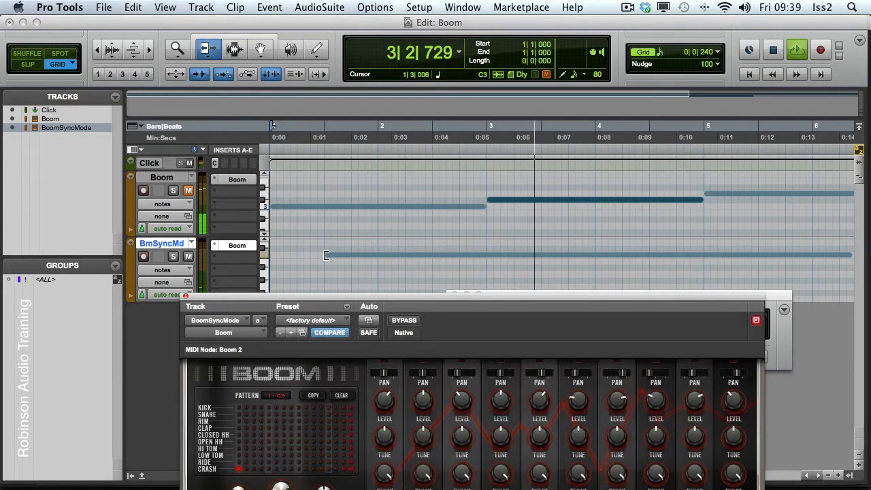
key("space")
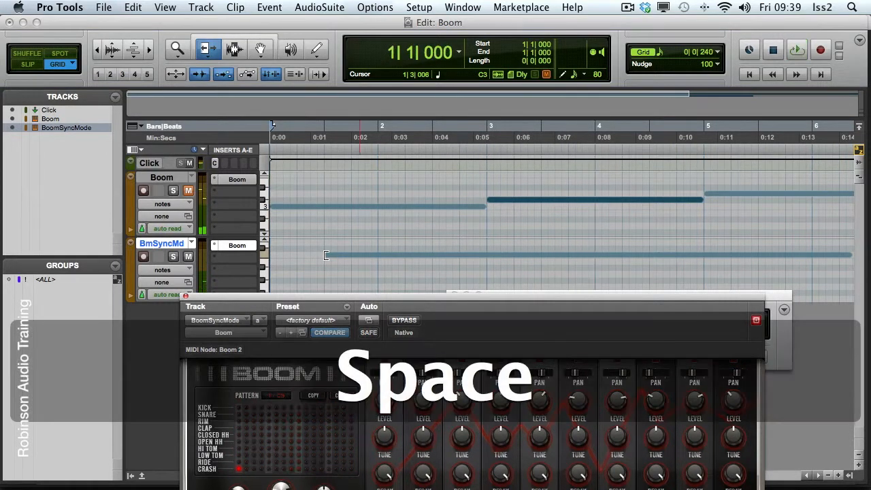
Move the Boom window back up and set its Sync Mode to Off in the setup, then close the setup.
left_click_drag(333, 302, 322, 94)
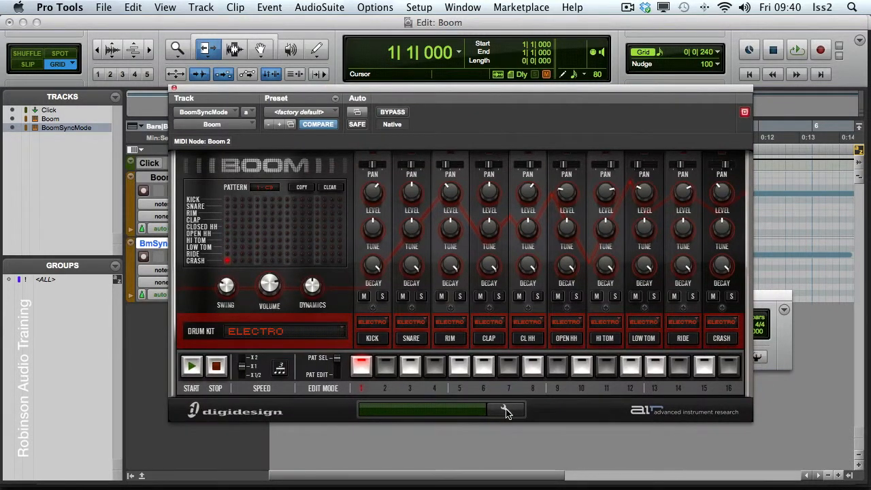
left_click(505, 410)
left_click(415, 253)
left_click(408, 285)
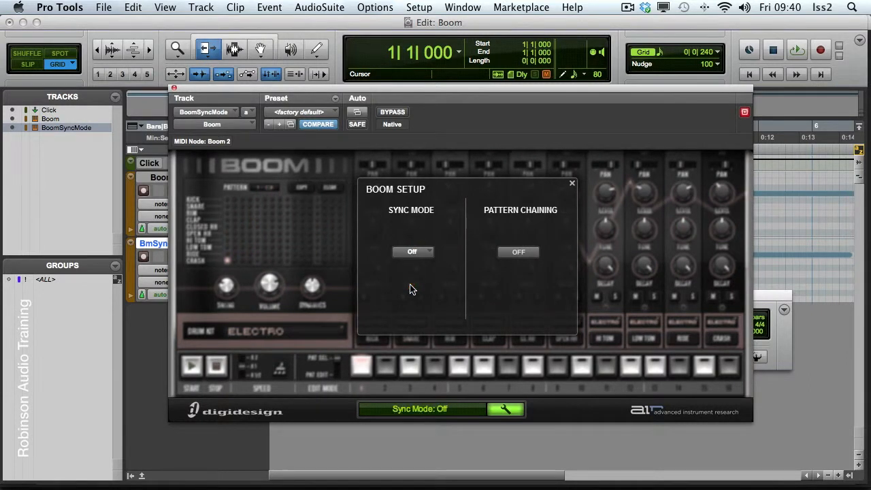
left_click(572, 185)
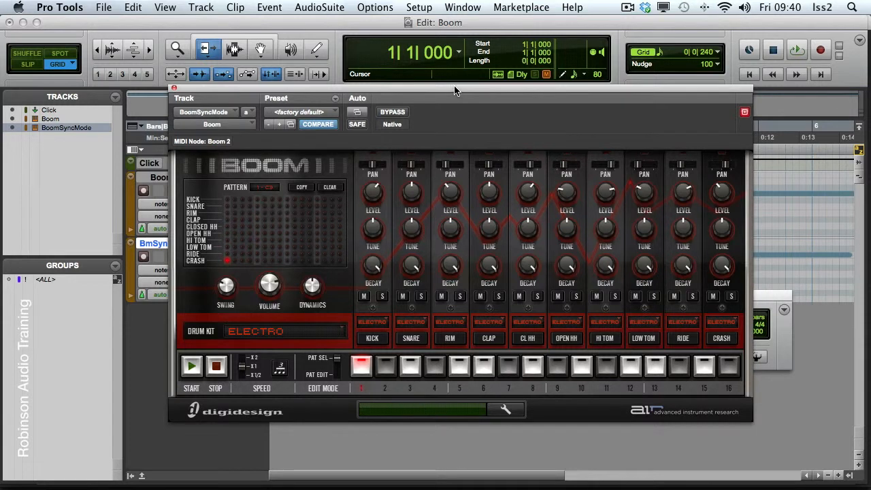
Lower the Boom window below the tracks and shift the BoomSyncMode trigger note slightly earlier, off the grid, to start at 1|2|791.
left_click_drag(456, 91, 455, 172)
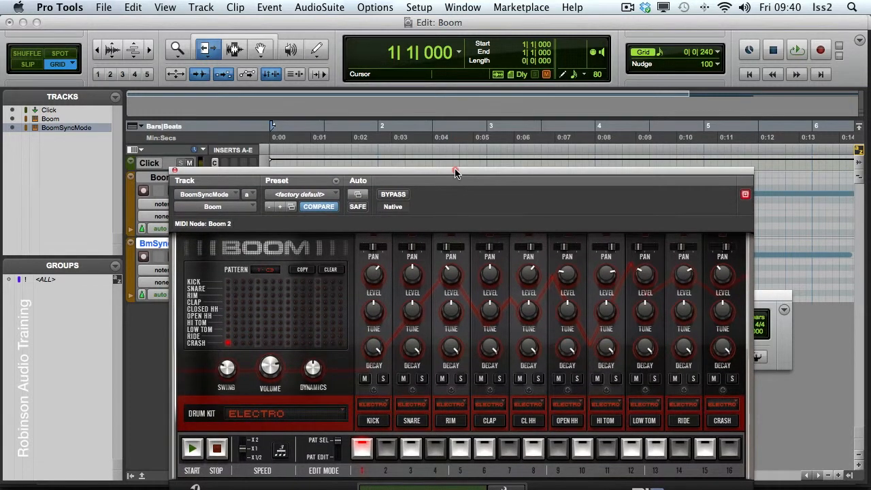
left_click_drag(236, 176, 244, 358)
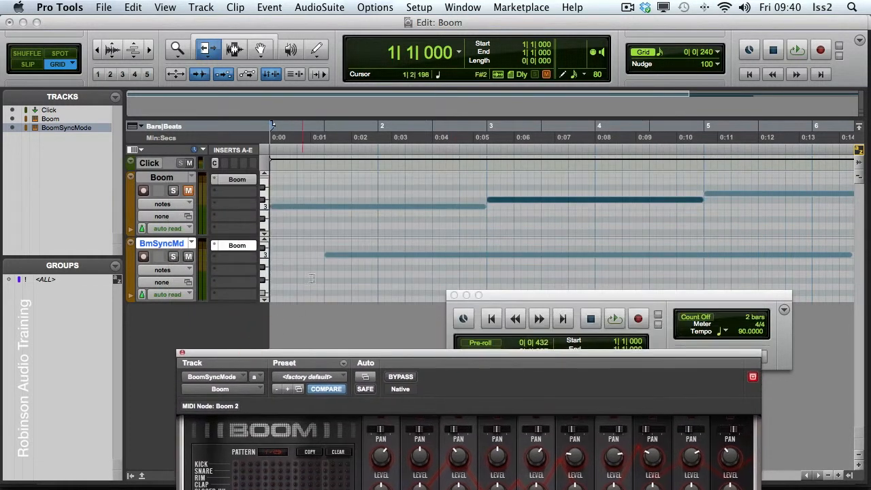
left_click(261, 49)
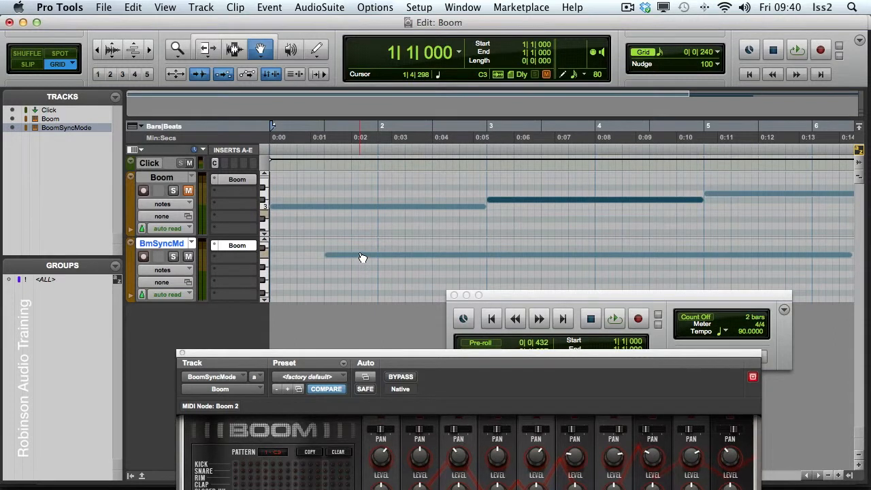
key("super")
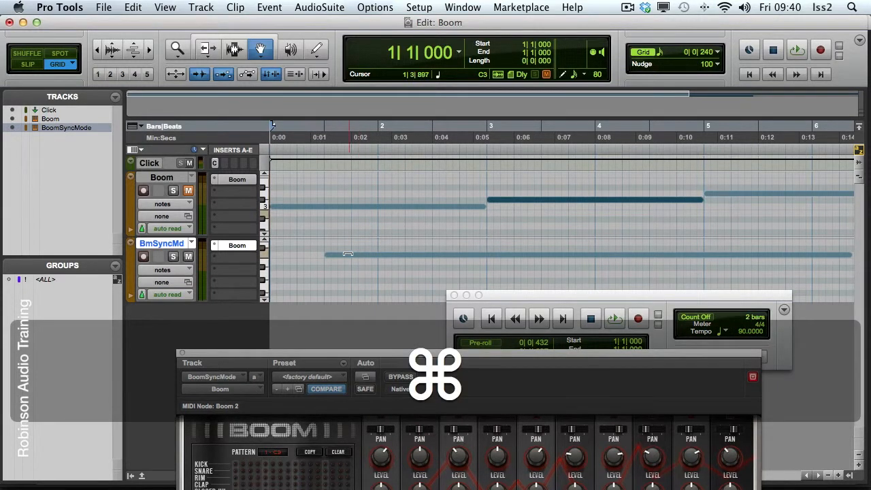
left_click(347, 254)
key("super")
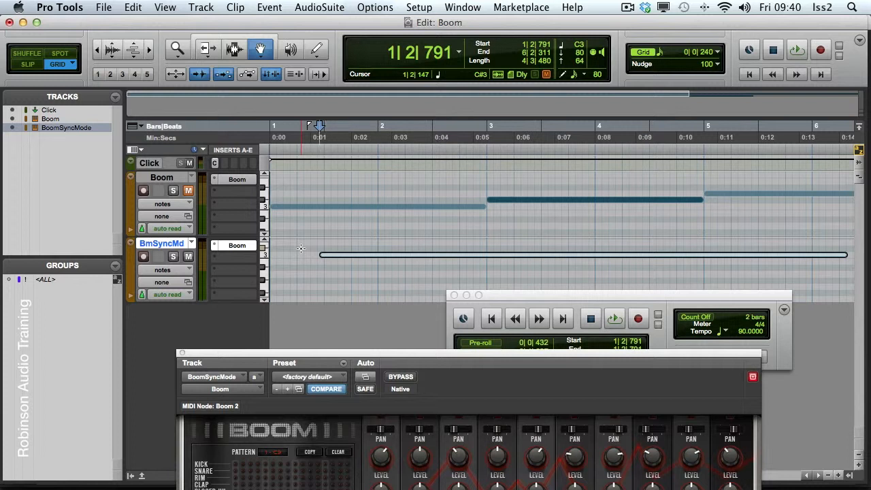
Play from the start to hear the off-grid trigger note with Boom's sync turned off, then stop playback.
key("Return")
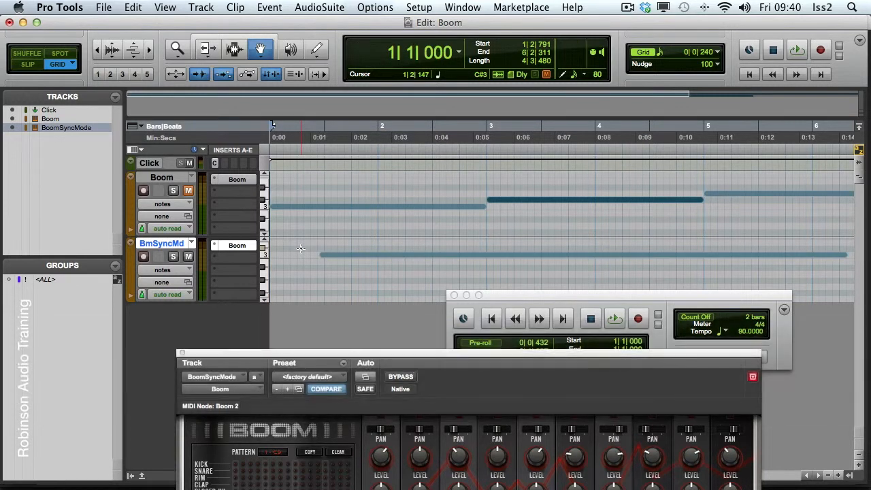
key("space")
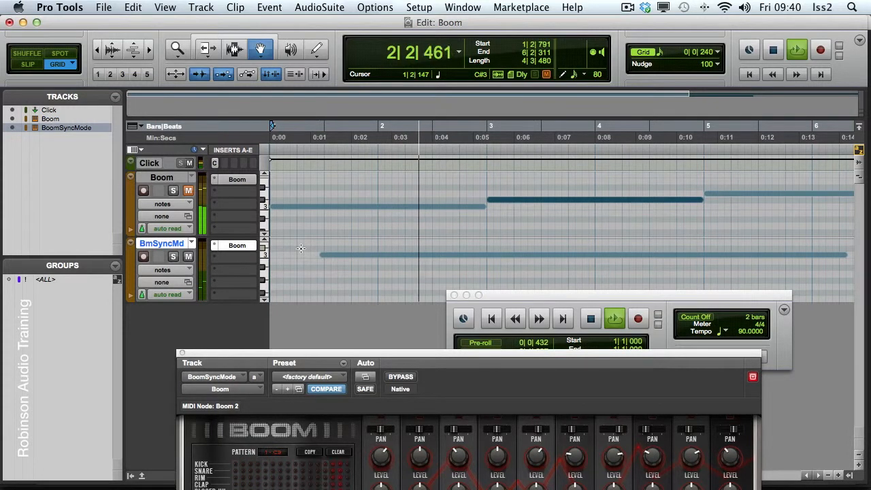
key("space")
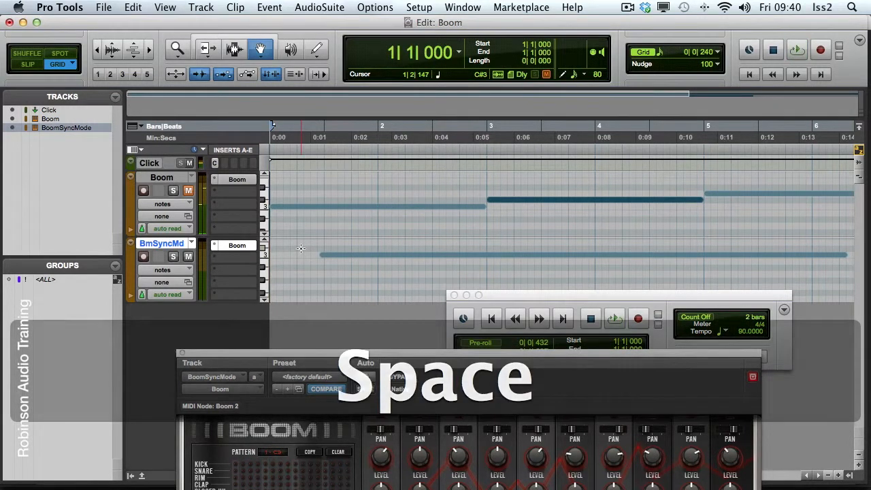
Raise the Boom window over the tracks and set its Sync Mode to Beat in the setup, then close the setup.
left_click_drag(331, 362, 330, 110)
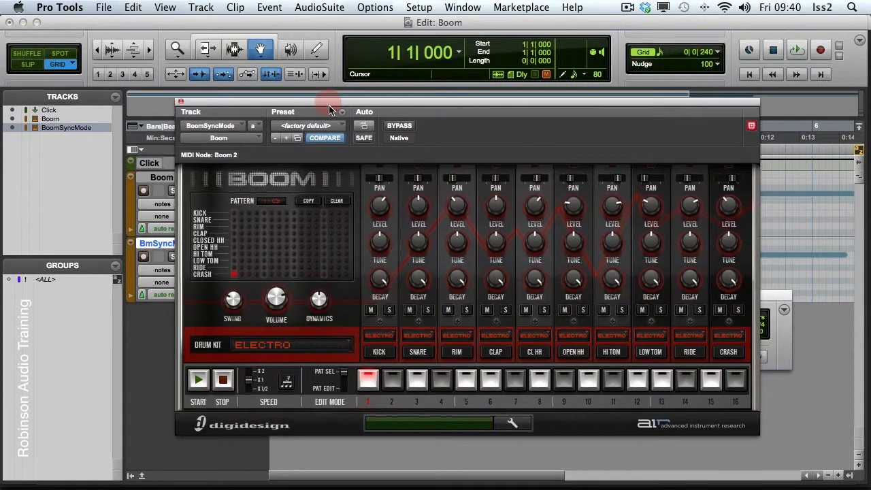
left_click(510, 423)
left_click(421, 267)
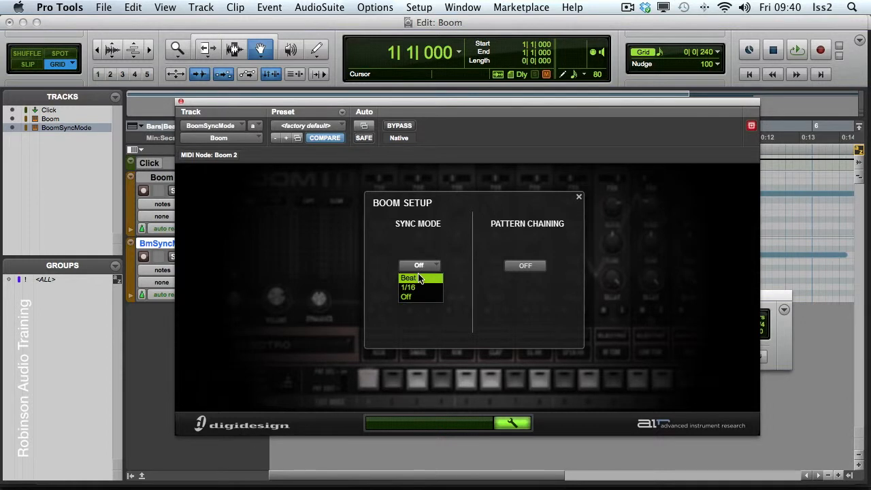
left_click(419, 279)
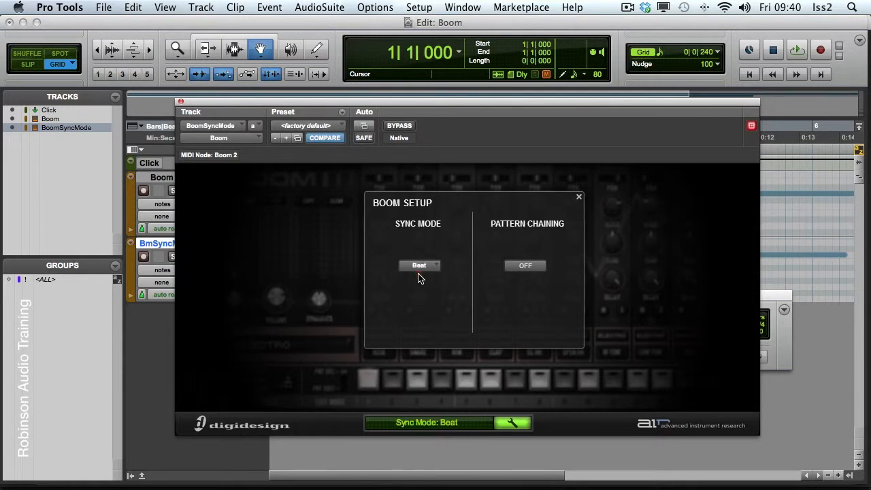
left_click(578, 199)
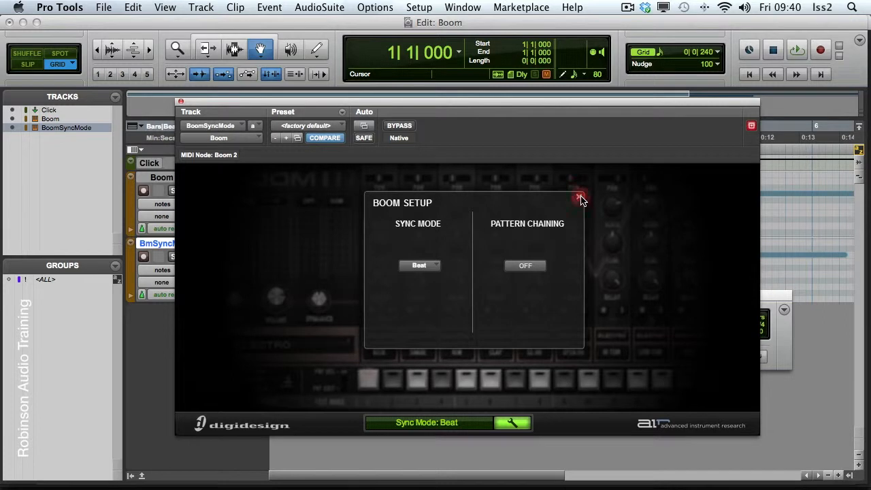